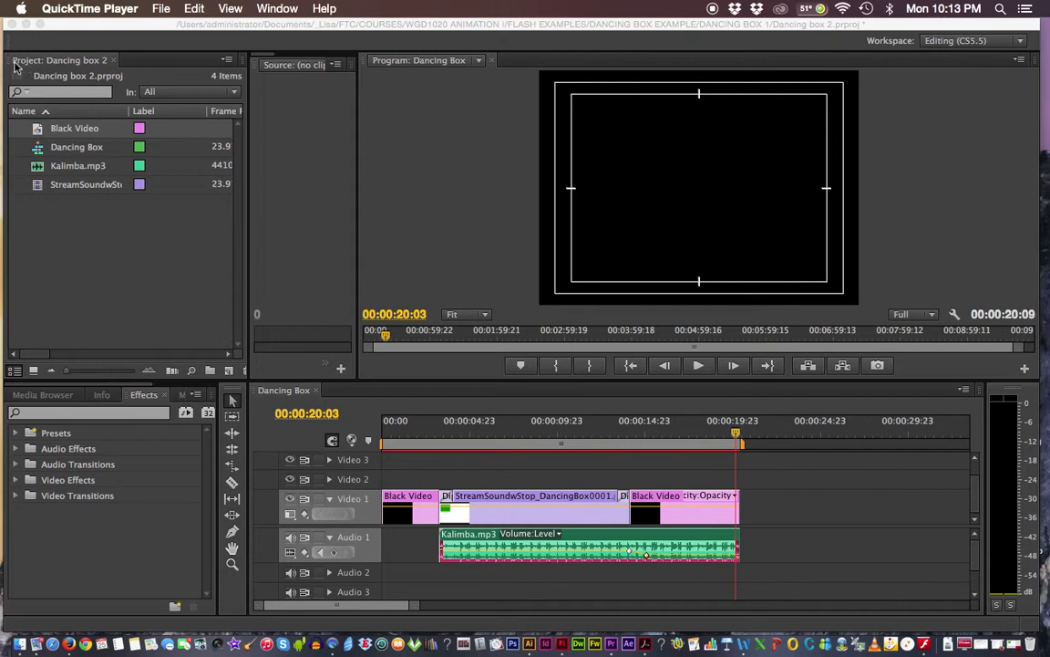
- Bring the Premiere Pro window with the Dancing box 2 project in front of QuickTime Player
{"action": "left_click", "coordinate": [80, 73]}
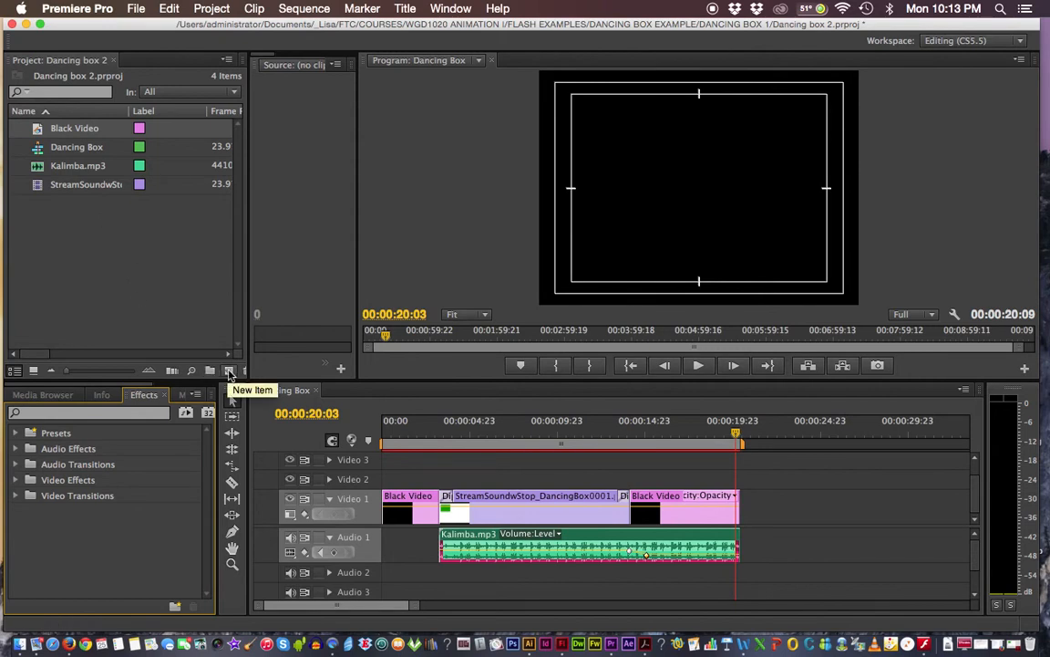
- Create a new title item named 'credits' from the Project panel's New Item menu
{"action": "left_click", "coordinate": [229, 373]}
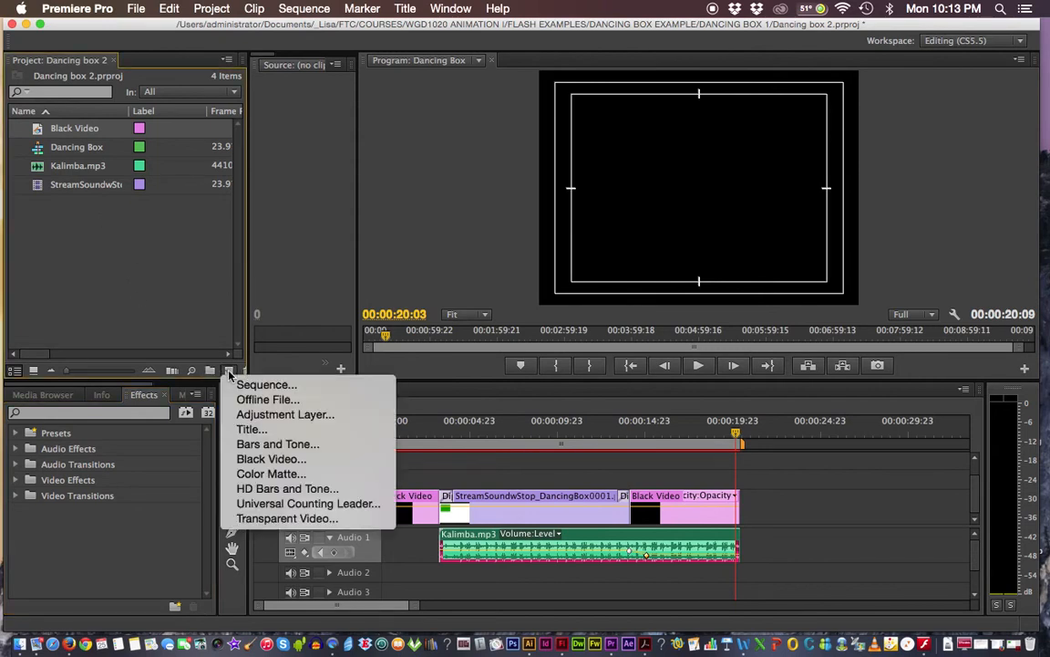
{"action": "left_click", "coordinate": [250, 430]}
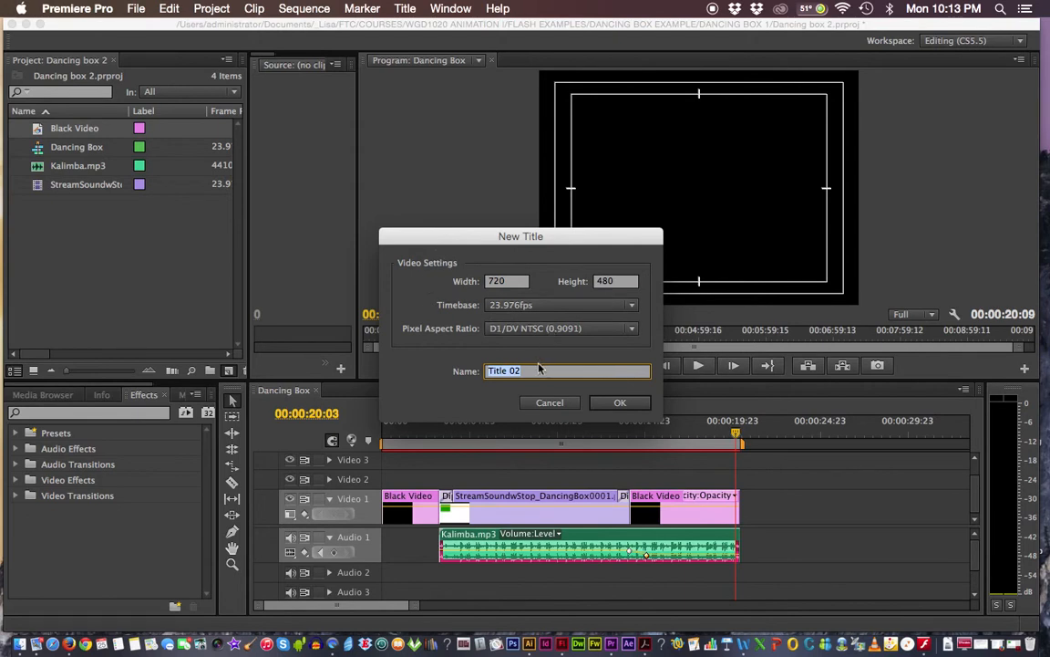
{"action": "type", "text": "credits"}
{"action": "left_click", "coordinate": [619, 402]}
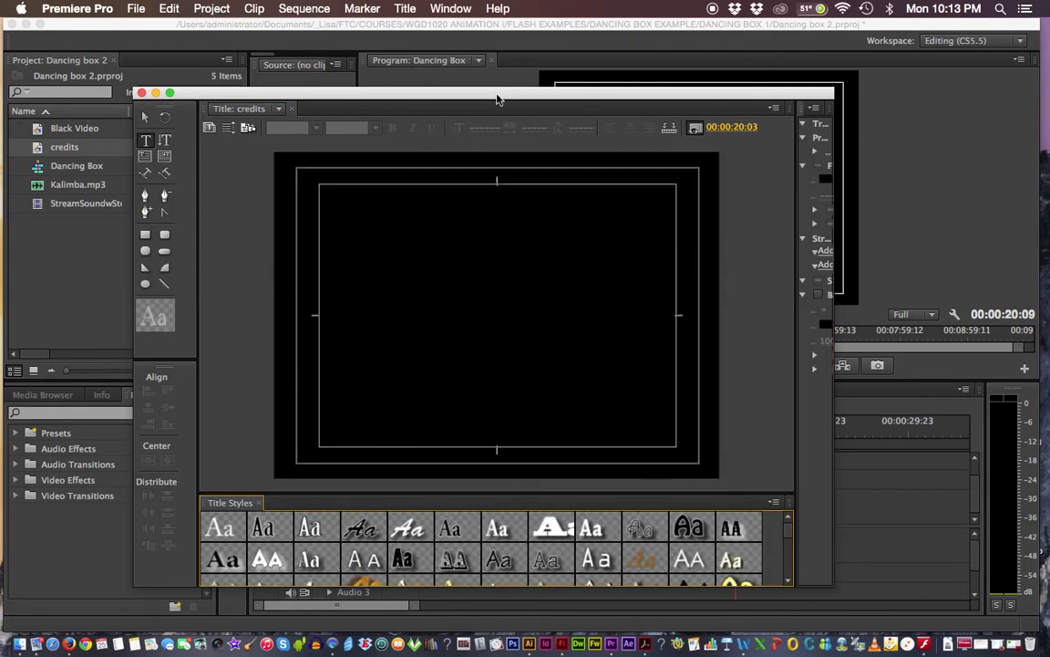
- Move the Titler aside, scrub the playhead onto the black video, then recentre the Titler
{"action": "left_click_drag", "start_coordinate": [504, 94], "coordinate": [200, 113]}
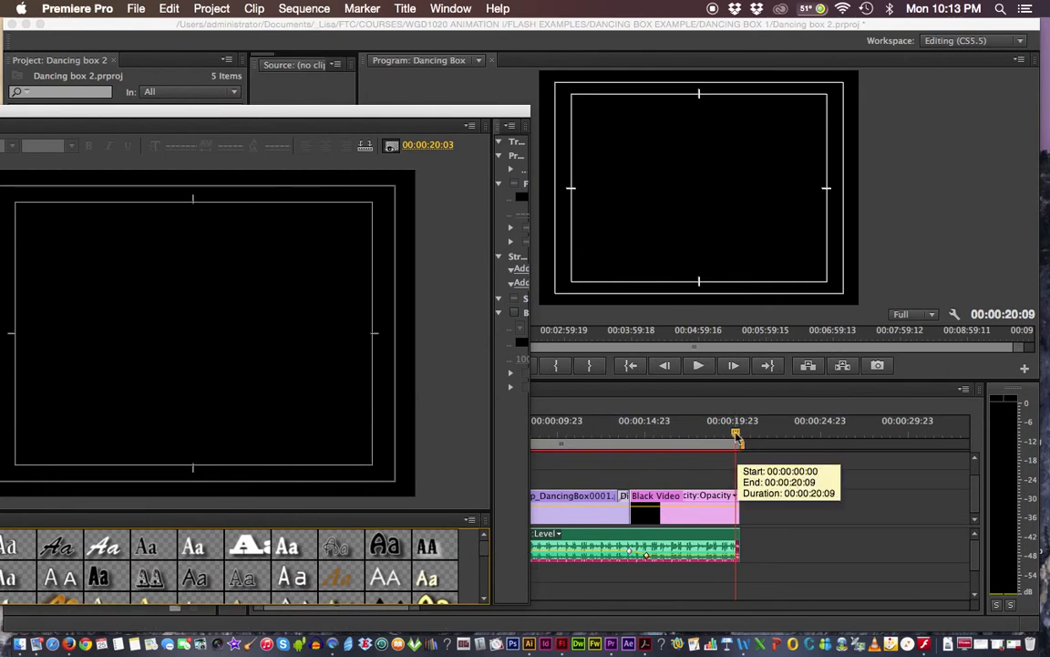
{"action": "left_click_drag", "start_coordinate": [736, 439], "coordinate": [603, 434]}
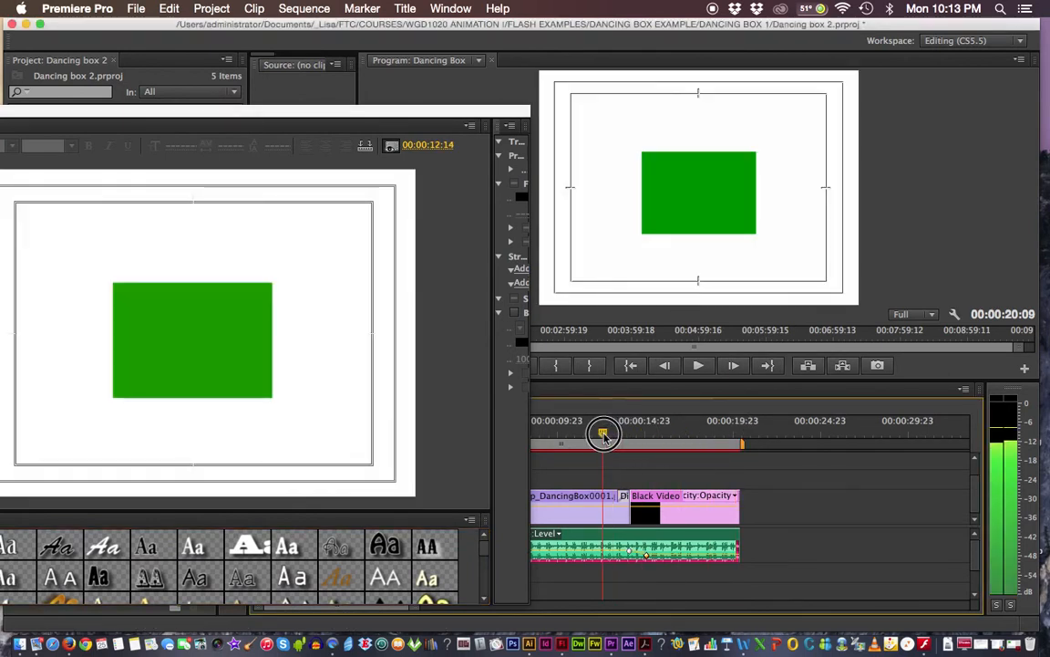
{"action": "left_click_drag", "start_coordinate": [368, 110], "coordinate": [398, 87]}
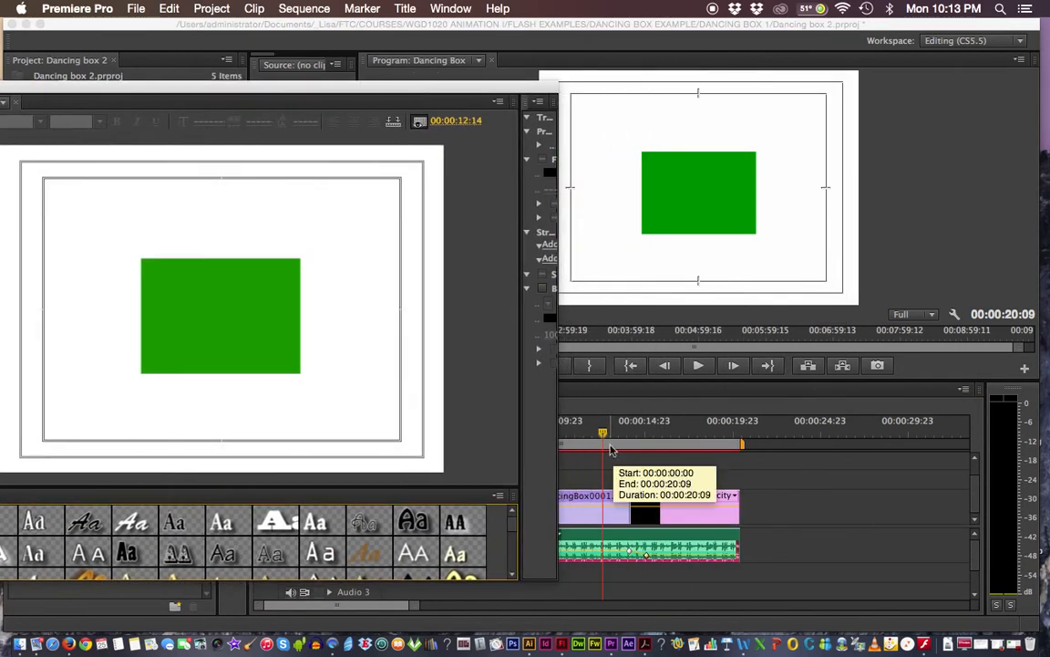
{"action": "left_click_drag", "start_coordinate": [603, 439], "coordinate": [662, 436]}
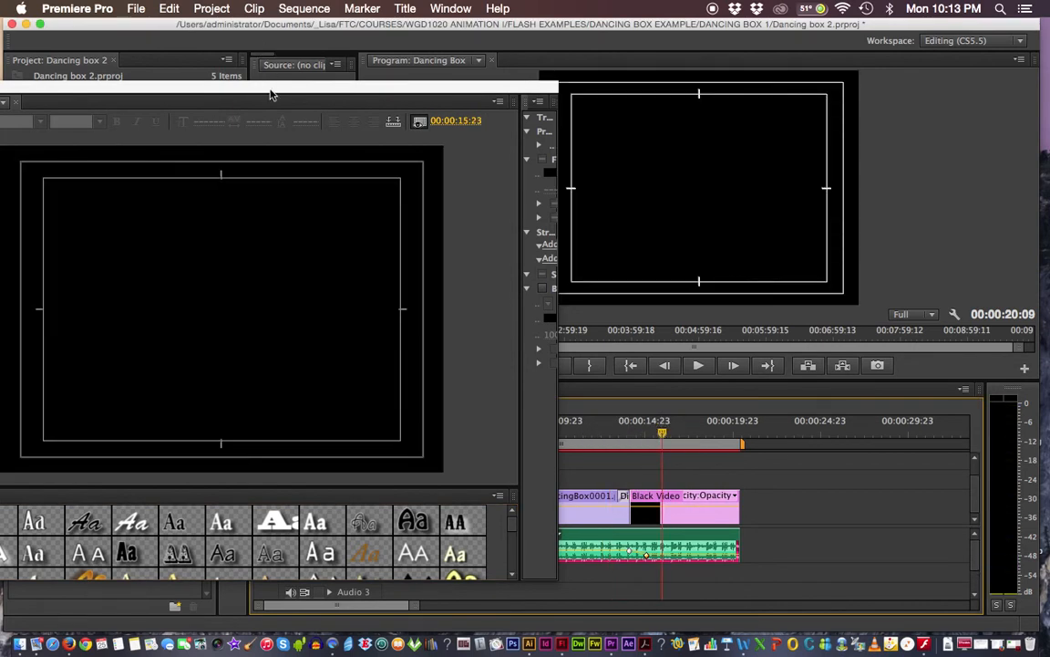
{"action": "left_click_drag", "start_coordinate": [269, 92], "coordinate": [591, 76]}
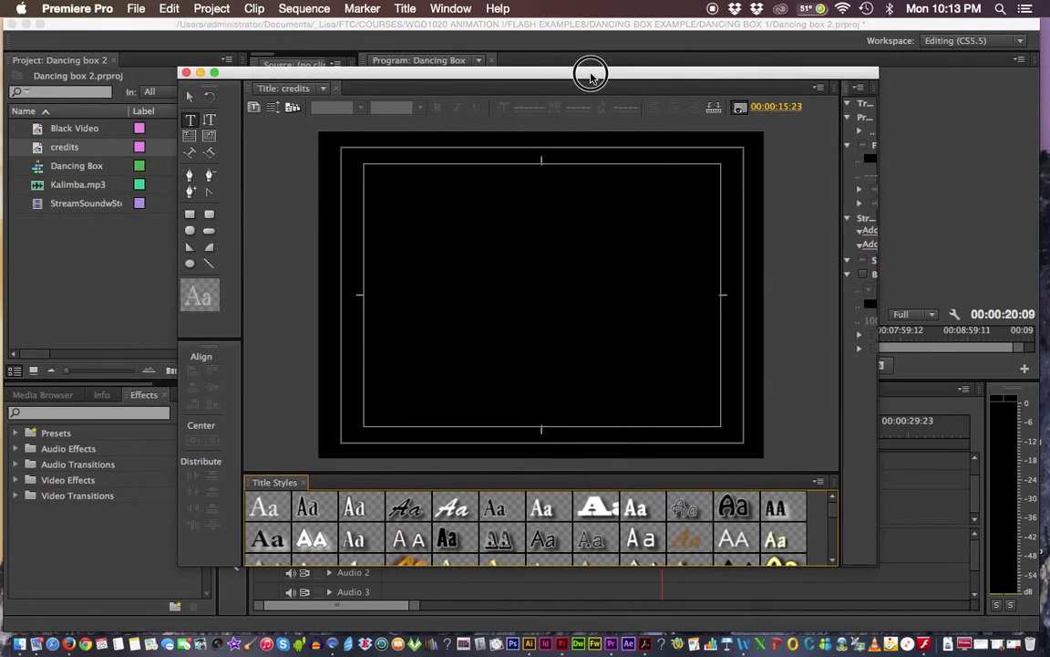
{"action": "mouse_move", "coordinate": [348, 73]}
{"action": "left_mouse_down"}
{"action": "mouse_move", "coordinate": [321, 68]}
{"action": "mouse_move", "coordinate": [350, 64]}
{"action": "left_mouse_up"}
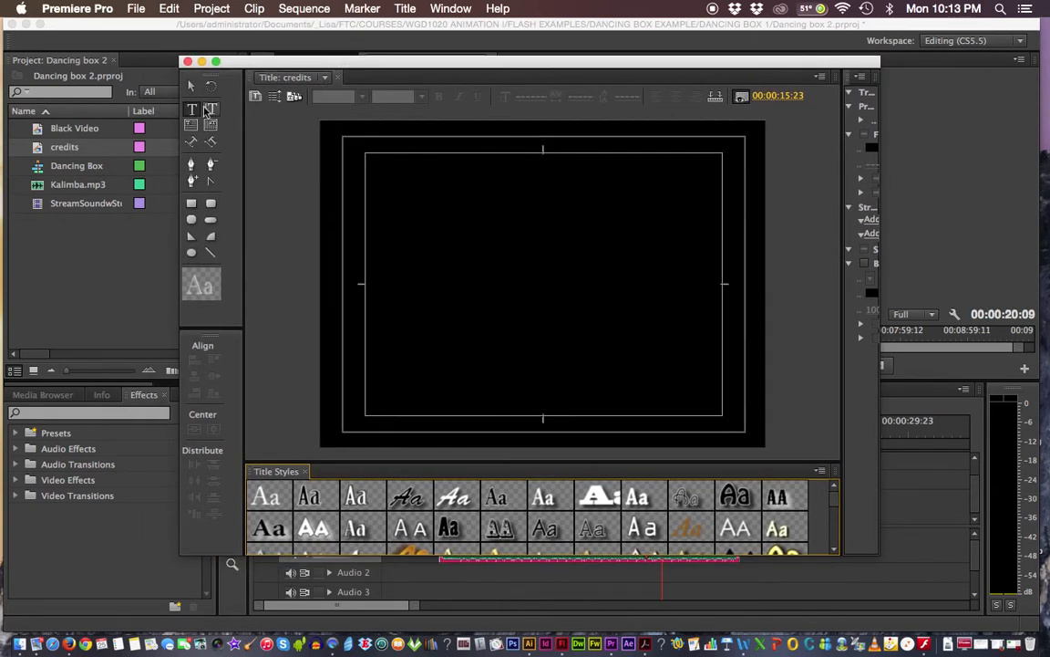
{"action": "left_click", "coordinate": [192, 208]}
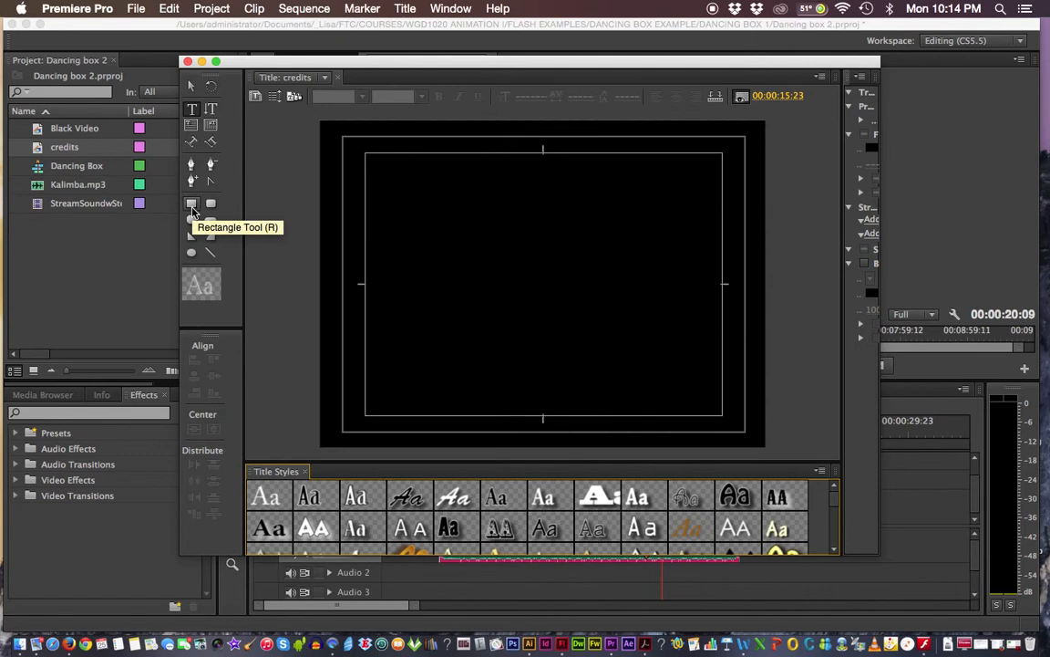
{"action": "left_click", "coordinate": [194, 113]}
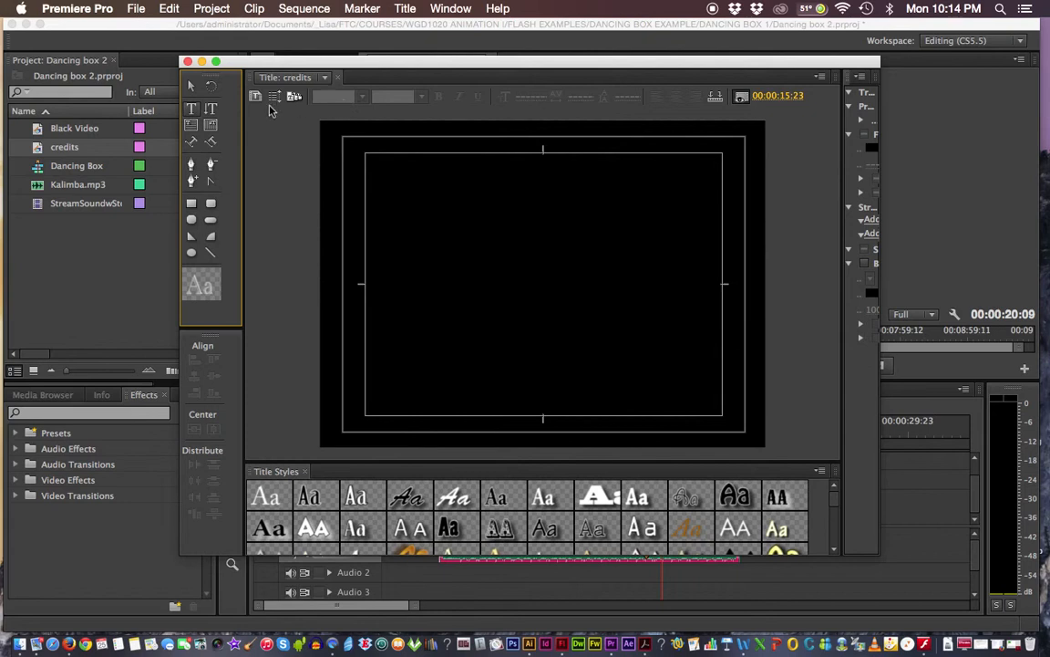
- Start a text box at the top of the credits title using the Caslon Pro 68 style
{"action": "left_click", "coordinate": [190, 108]}
{"action": "left_click", "coordinate": [556, 198]}
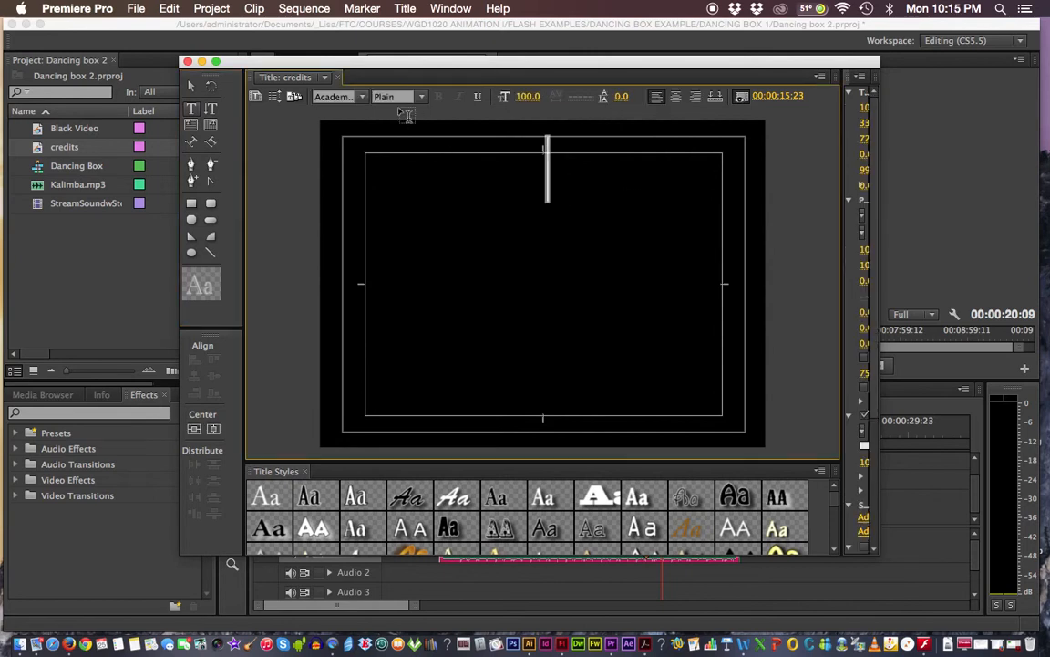
{"action": "left_click", "coordinate": [362, 99]}
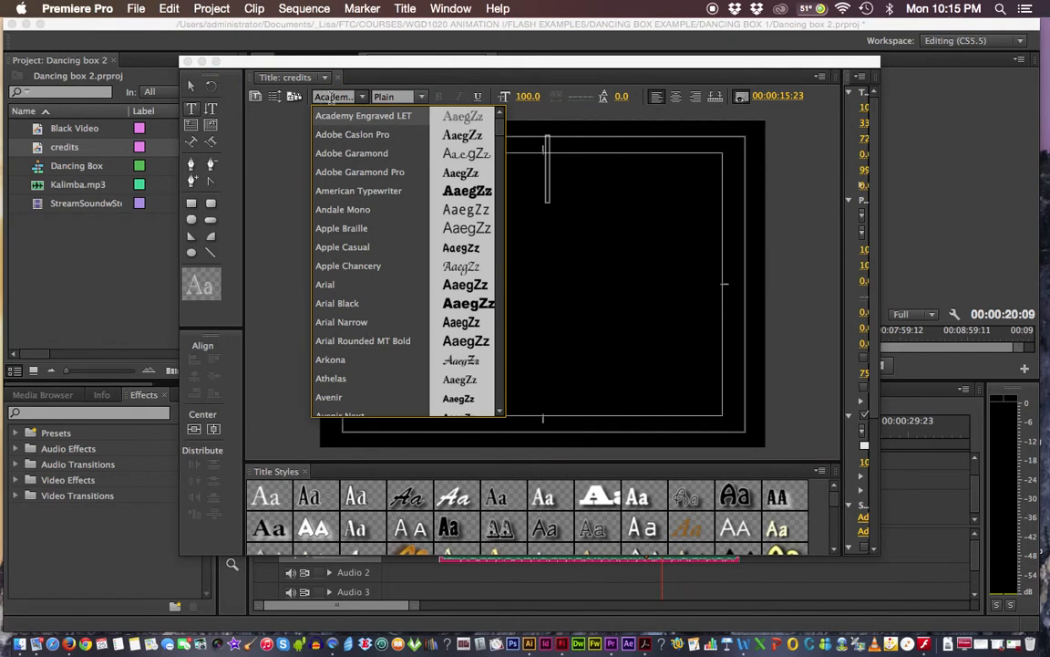
{"action": "mouse_move", "coordinate": [499, 124]}
{"action": "left_mouse_down"}
{"action": "mouse_move", "coordinate": [504, 250]}
{"action": "mouse_move", "coordinate": [511, 109]}
{"action": "left_mouse_up"}
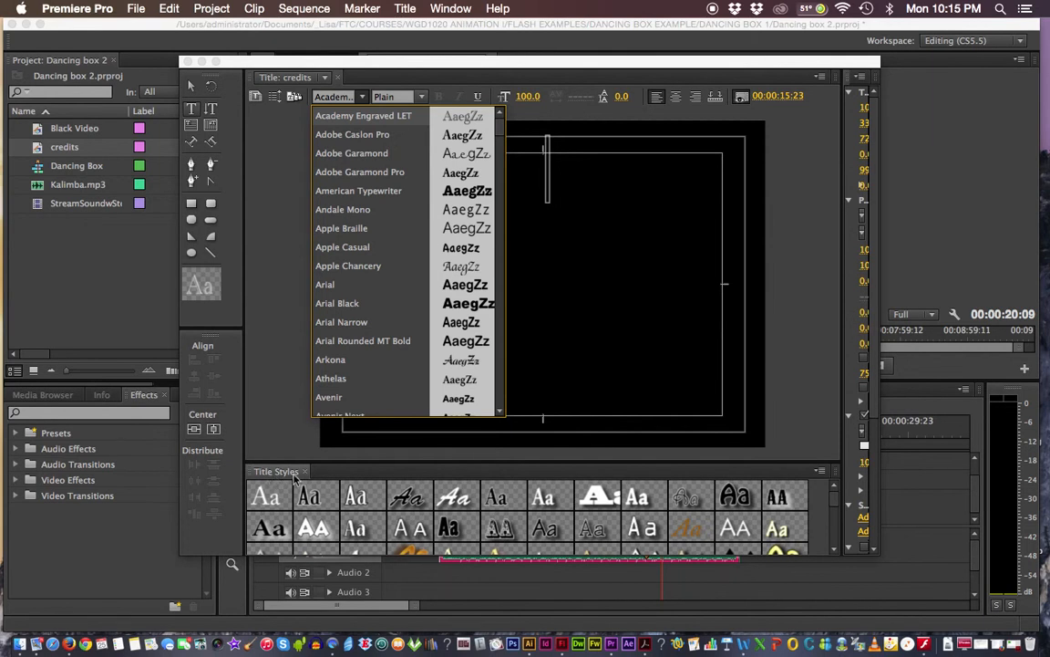
{"action": "left_click", "coordinate": [819, 78]}
{"action": "left_click", "coordinate": [824, 80]}
{"action": "left_click", "coordinate": [822, 79]}
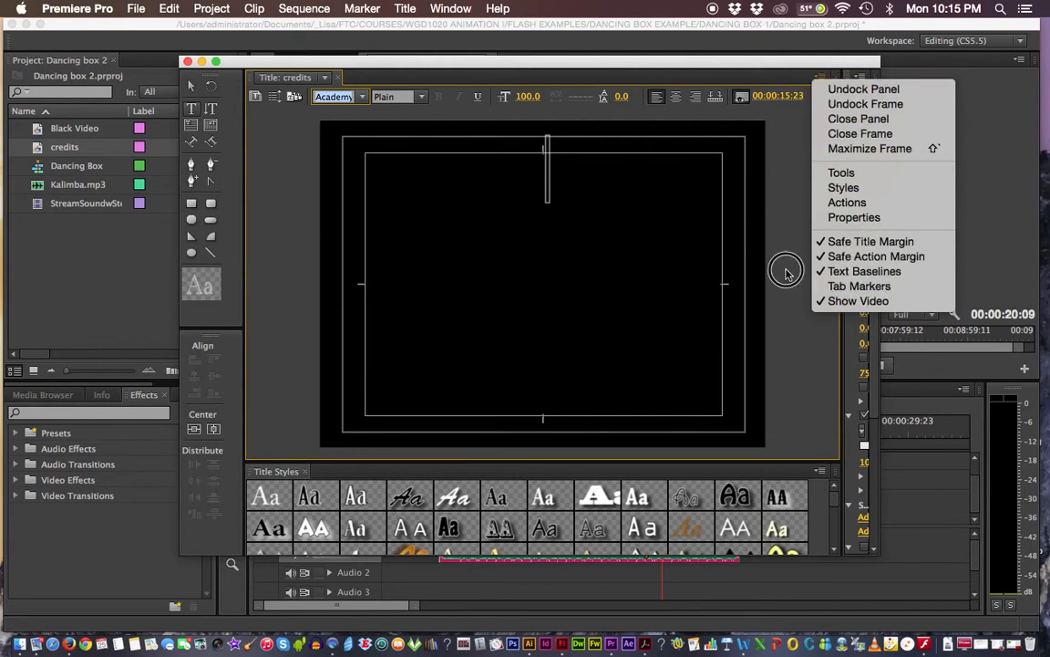
{"action": "left_click", "coordinate": [480, 335]}
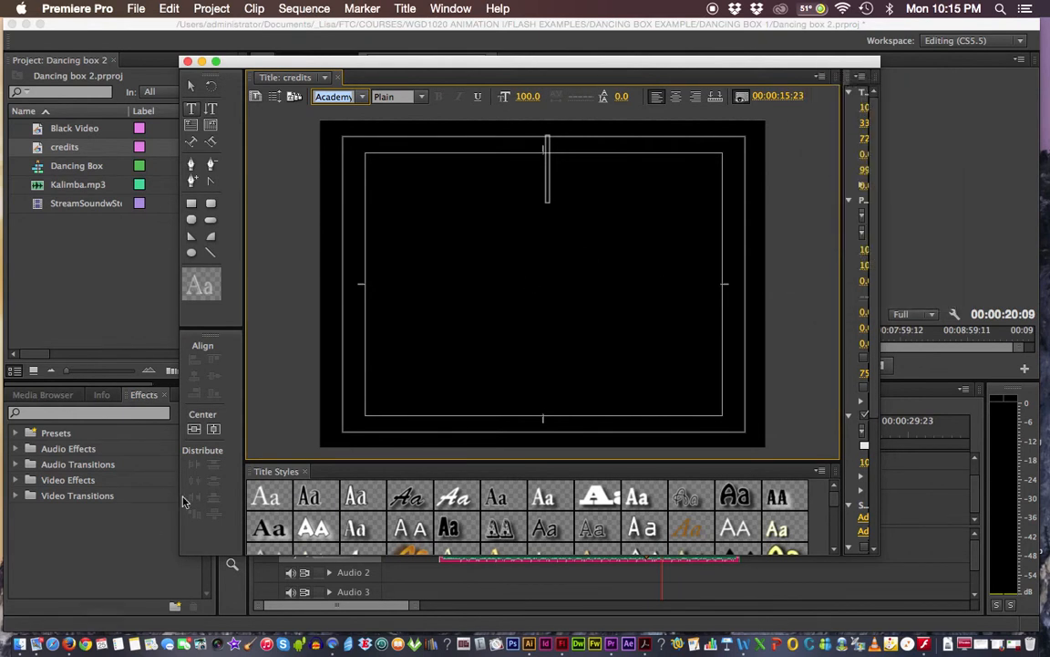
{"action": "left_click", "coordinate": [271, 497]}
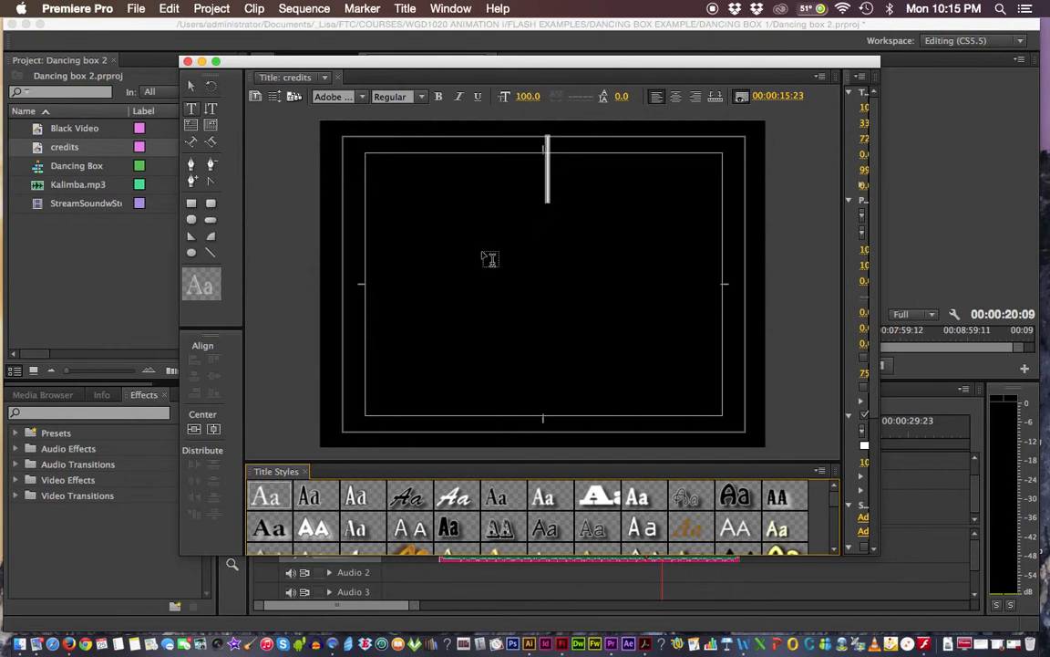
- Type 'Dancing Box' as a centre-aligned heading and move it to the frame centre
{"action": "key", "text": "a"}
{"action": "key", "text": "c"}
{"action": "left_click", "coordinate": [553, 169]}
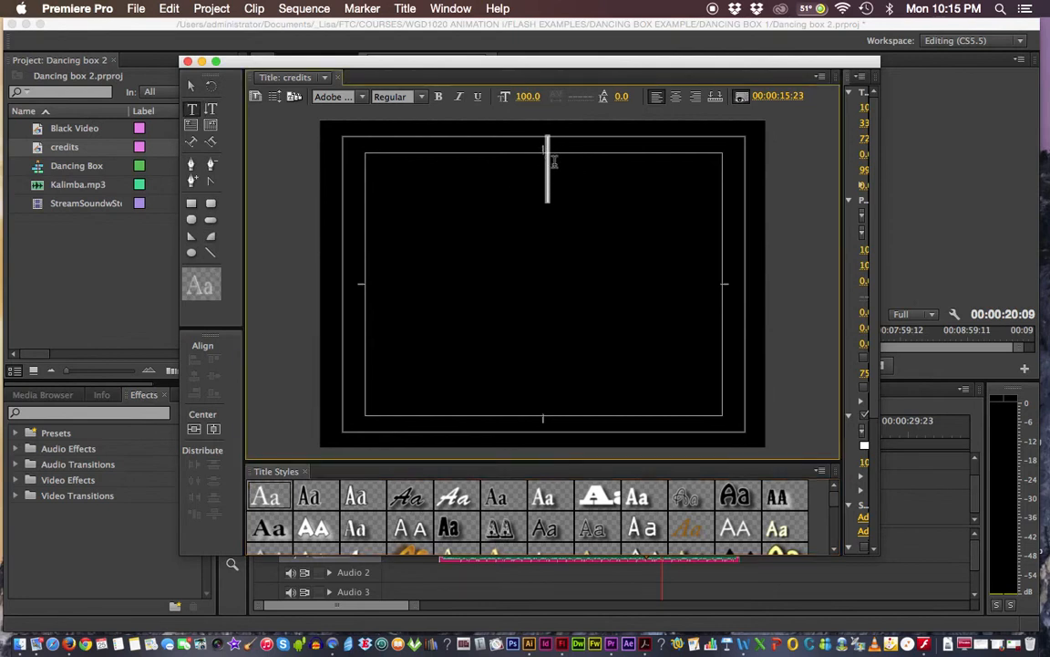
{"action": "type", "text": "Da"}
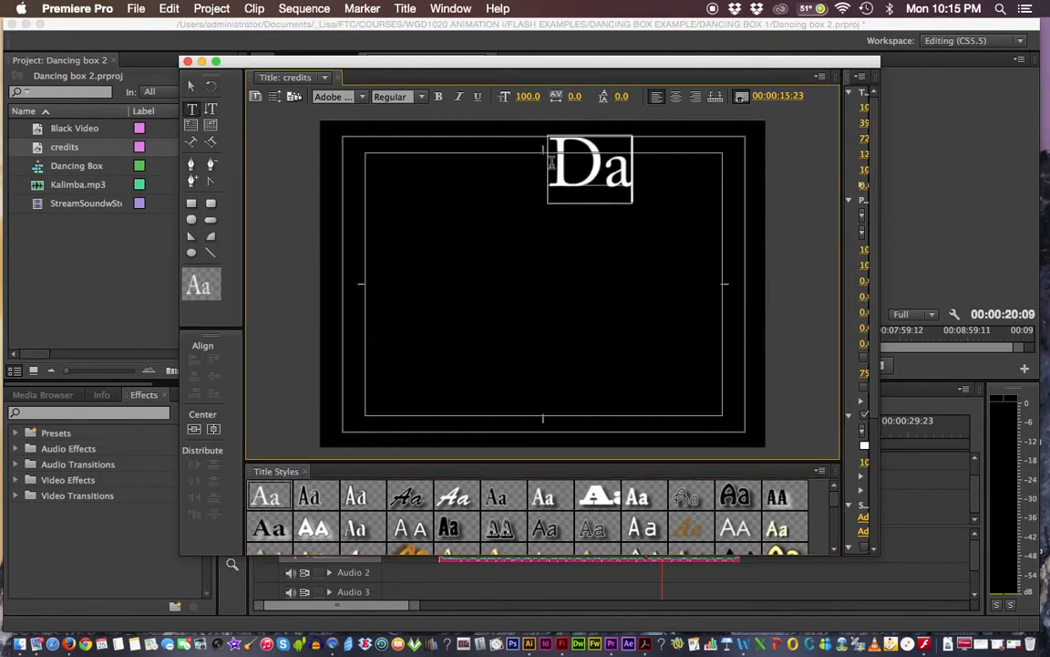
{"action": "type", "text": "nc"}
{"action": "type", "text": "B"}
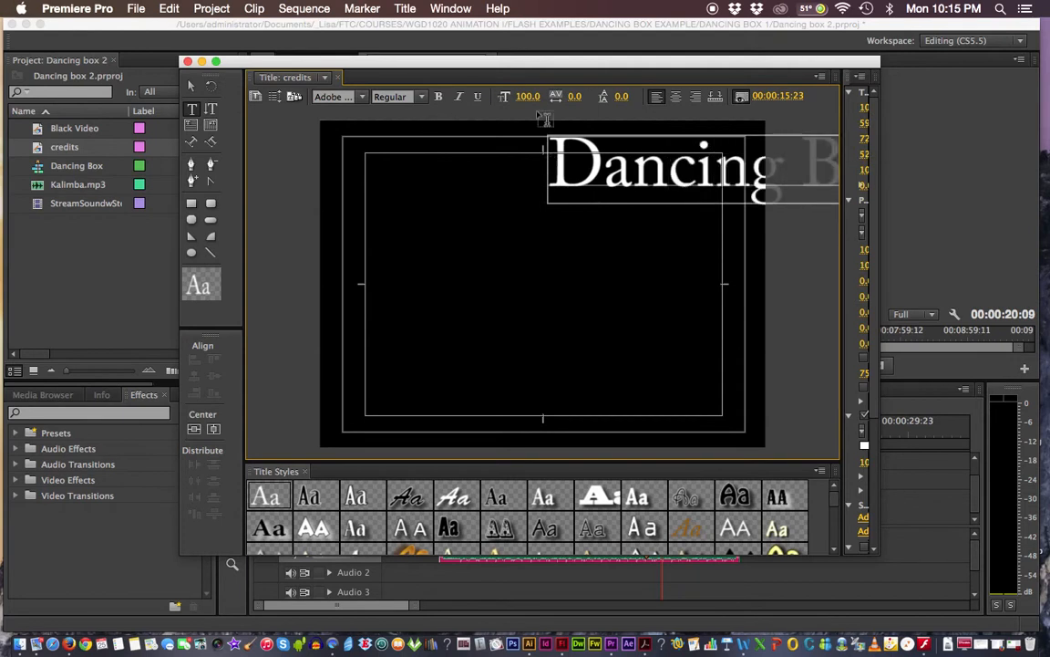
{"action": "left_click", "coordinate": [676, 97]}
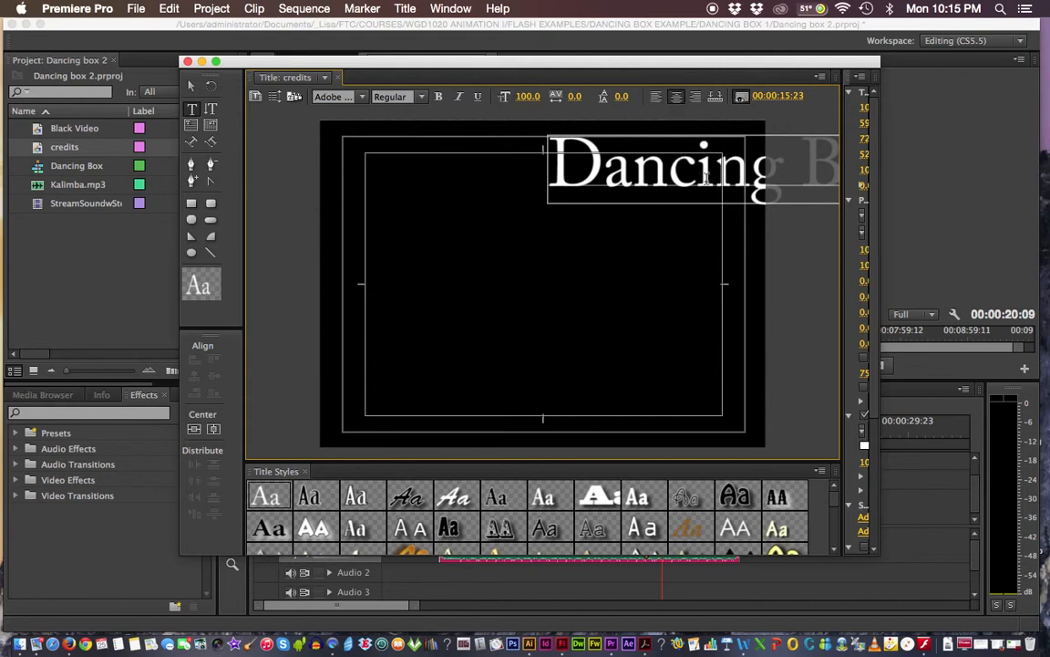
{"action": "left_click", "coordinate": [191, 88]}
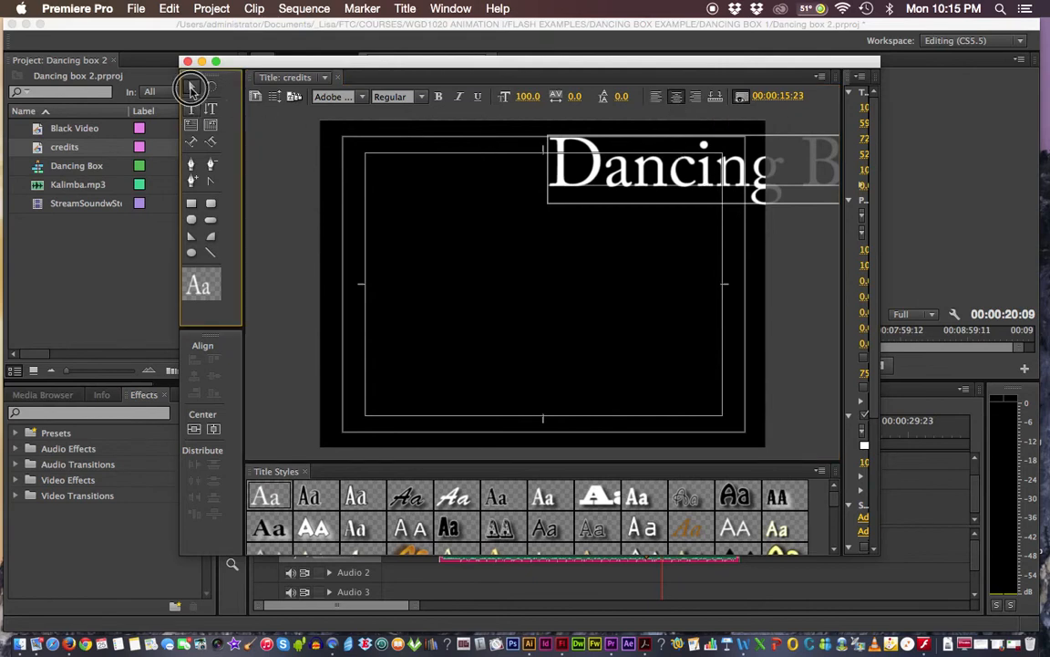
{"action": "left_click_drag", "start_coordinate": [514, 193], "coordinate": [484, 216]}
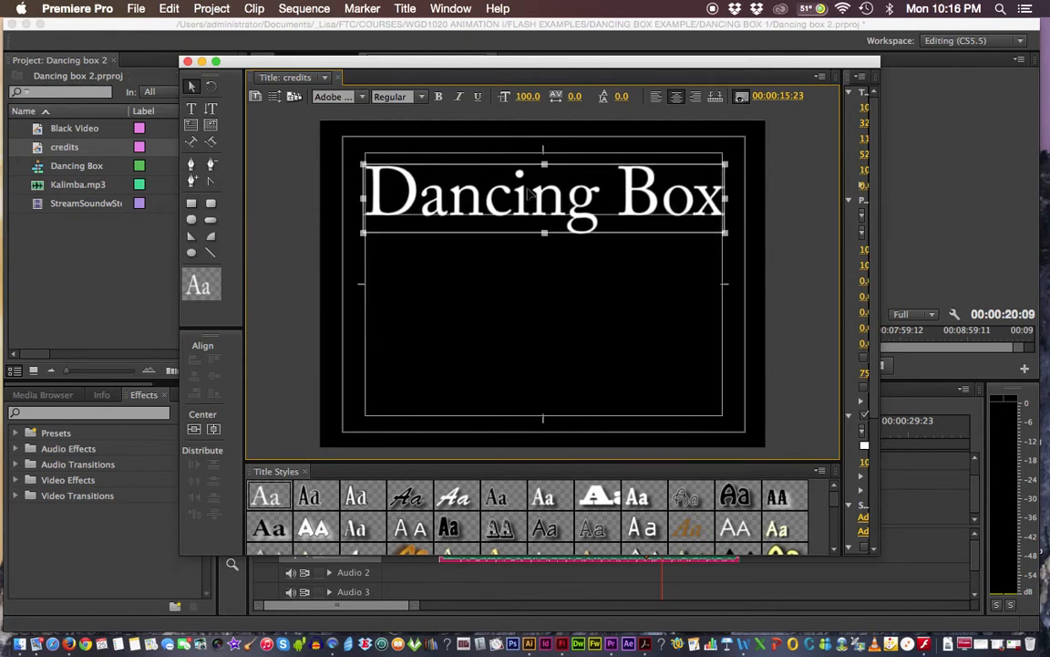
- Shrink the Dancing Box heading to font size 30 and start a new line below it
{"action": "left_click", "coordinate": [191, 109]}
{"action": "left_click", "coordinate": [483, 192]}
{"action": "left_click_drag", "start_coordinate": [370, 196], "coordinate": [792, 223]}
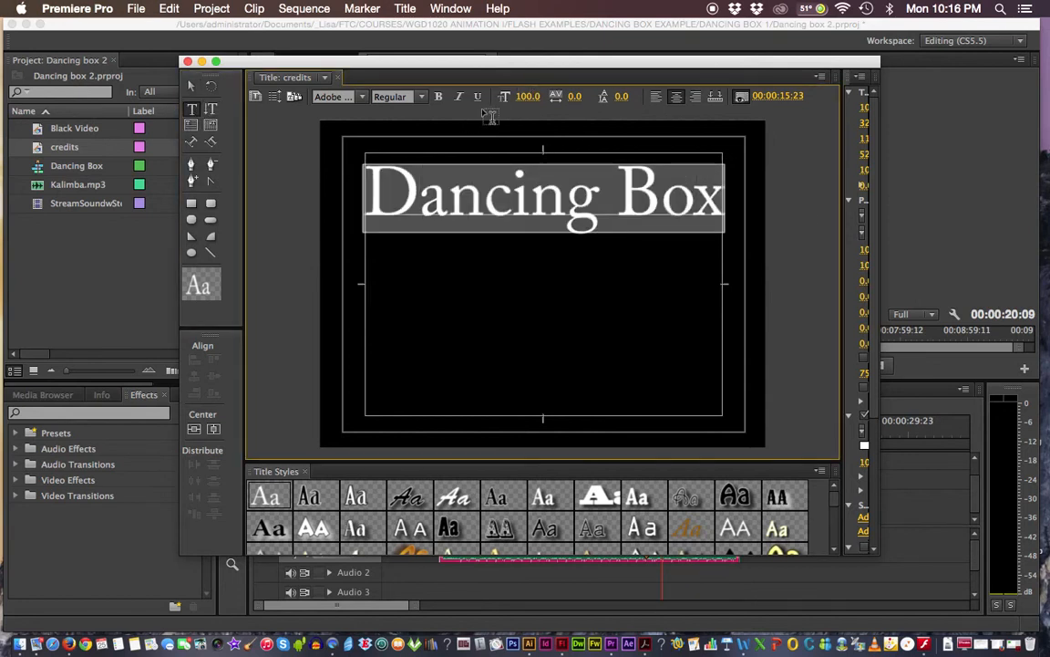
{"action": "left_click_drag", "start_coordinate": [532, 103], "coordinate": [494, 103]}
{"action": "left_click", "coordinate": [527, 99]}
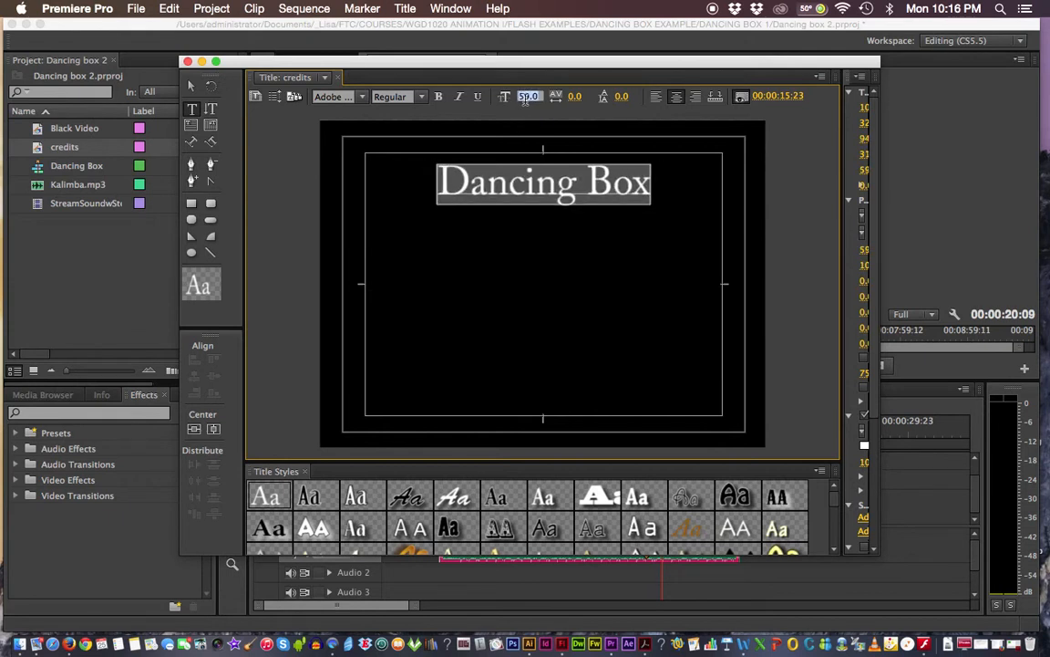
{"action": "type", "text": "5"}
{"action": "key", "text": "Return"}
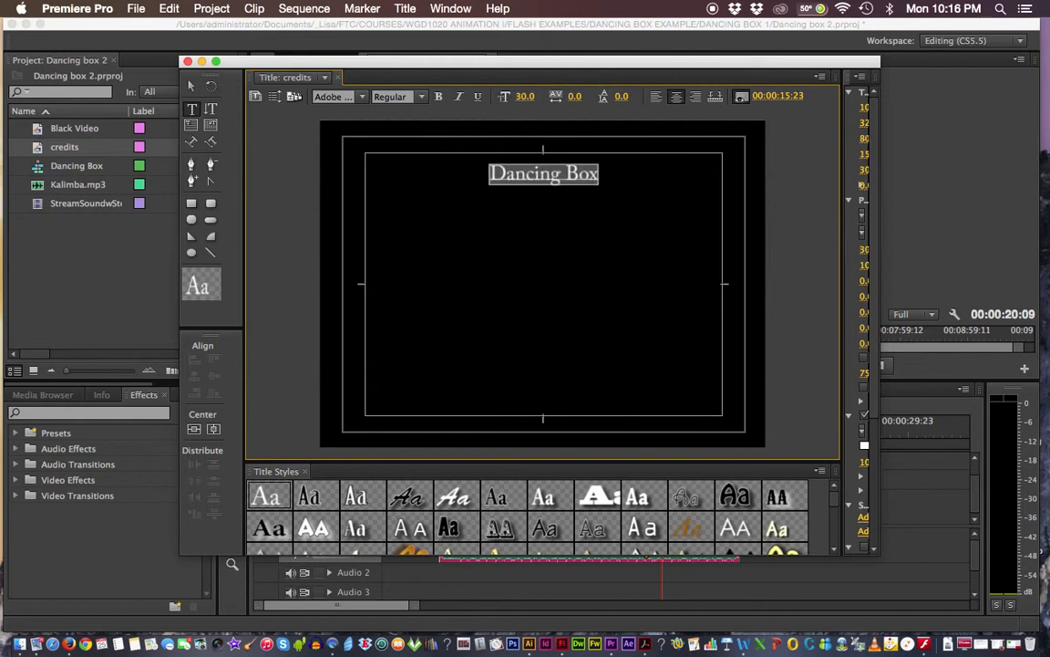
{"action": "left_click", "coordinate": [592, 175]}
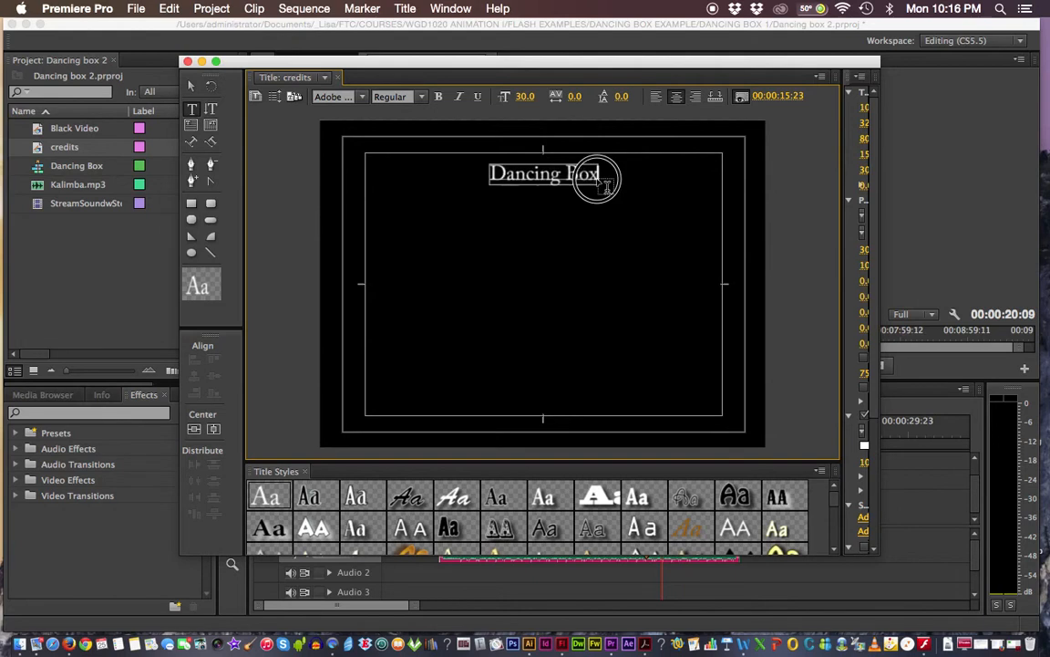
{"action": "key", "text": "Return"}
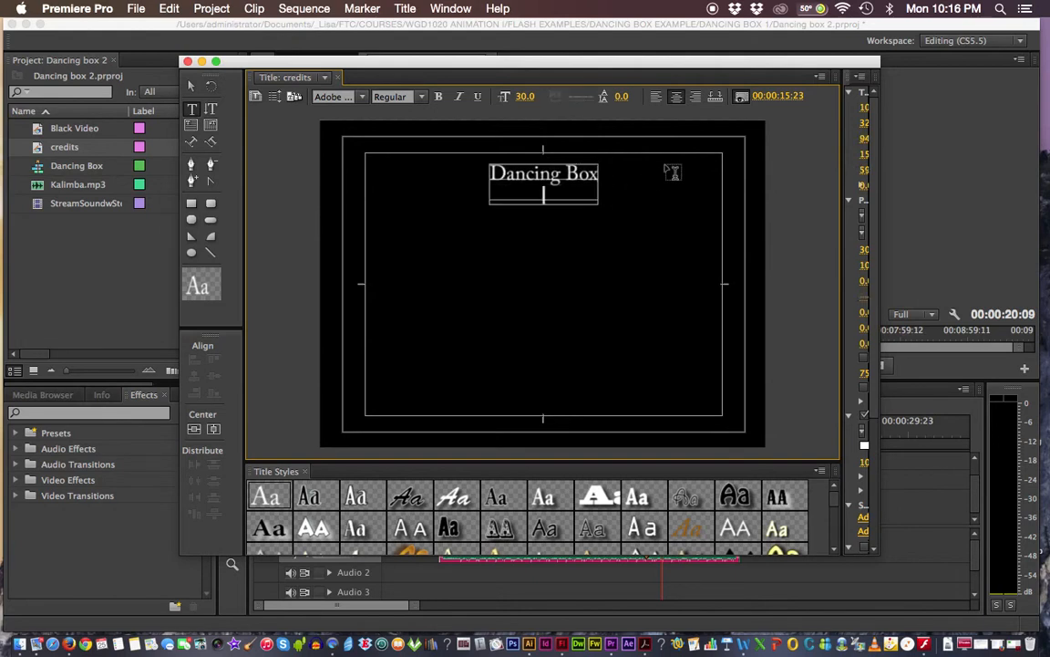
- Add a spacer line, then the Executive Producer and Production Designer credit lines with their names
{"action": "key", "text": "Return"}
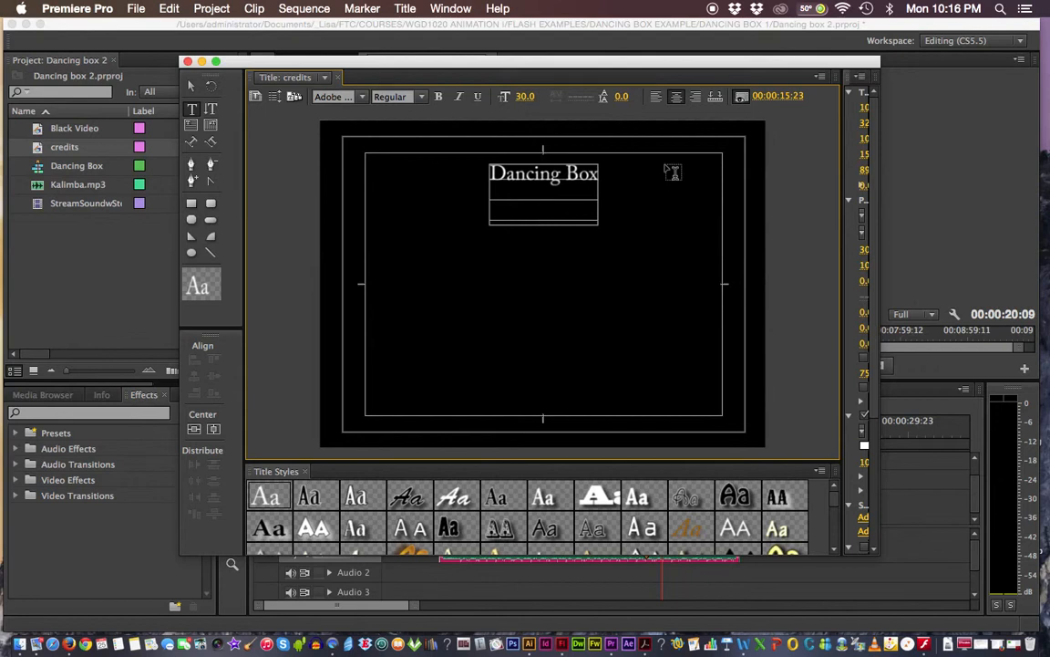
{"action": "type", "text": "Exectu"}
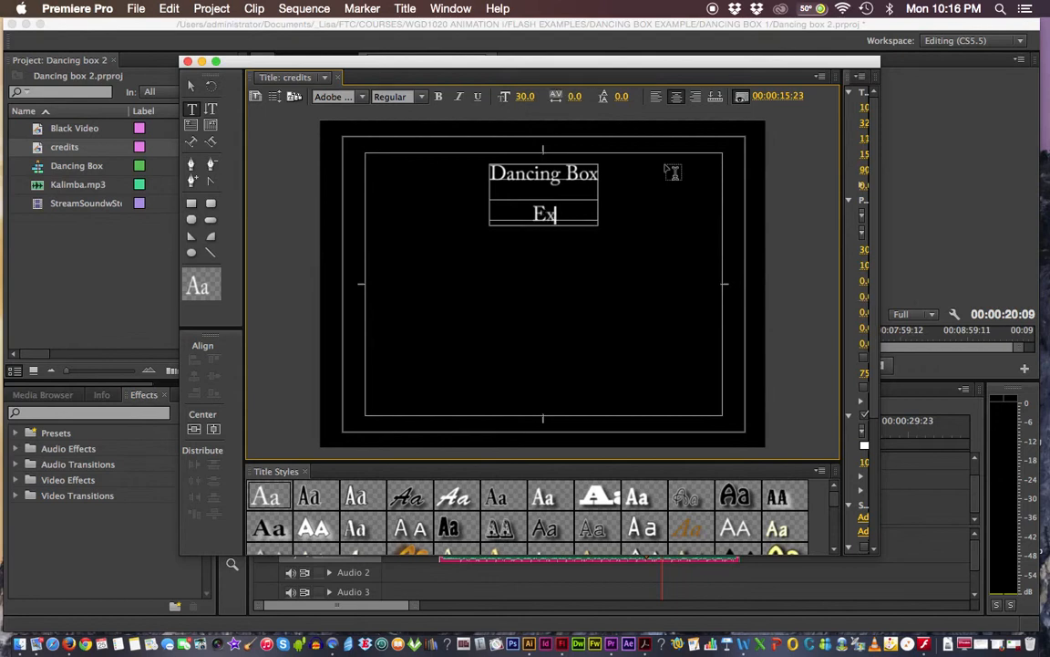
{"action": "key", "text": "BackSpace"}
{"action": "key", "text": "BackSpace"}
{"action": "type", "text": "uti"}
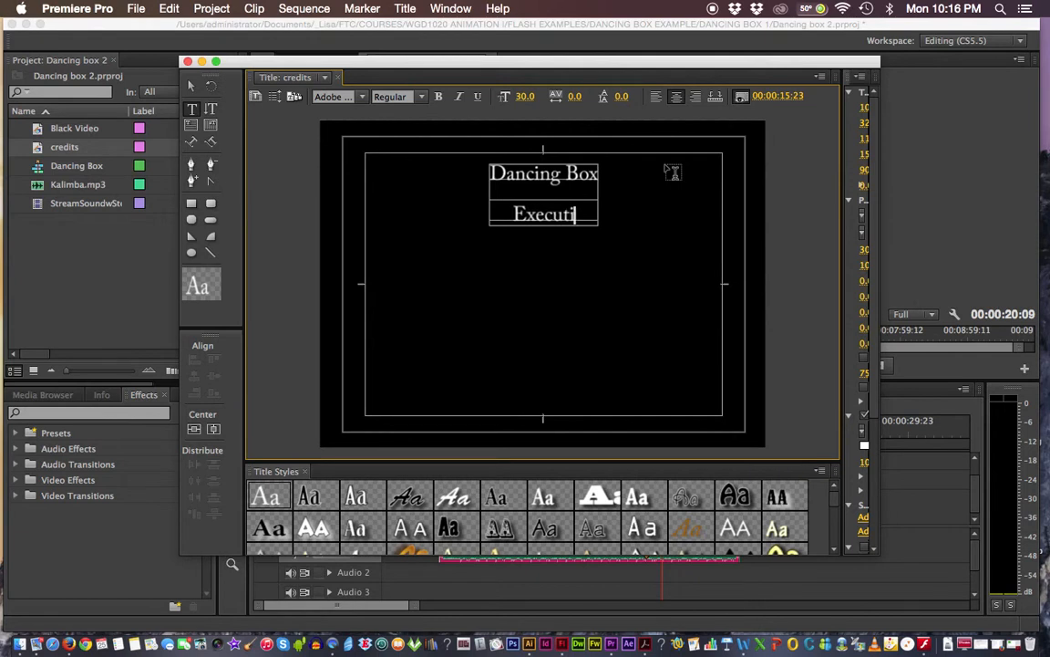
{"action": "type", "text": "ve Produc"}
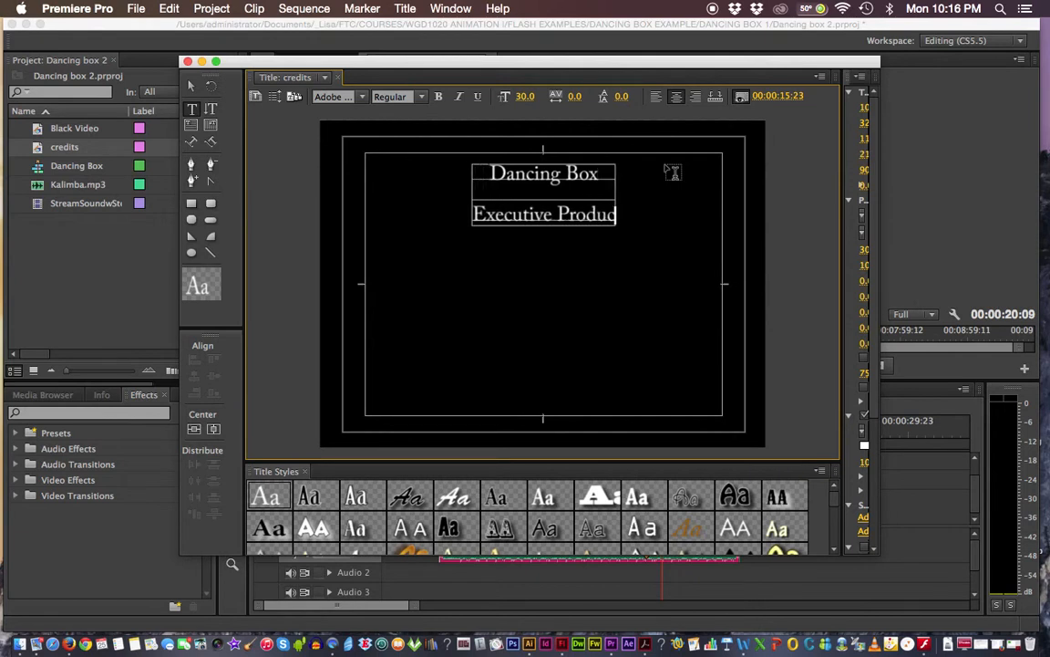
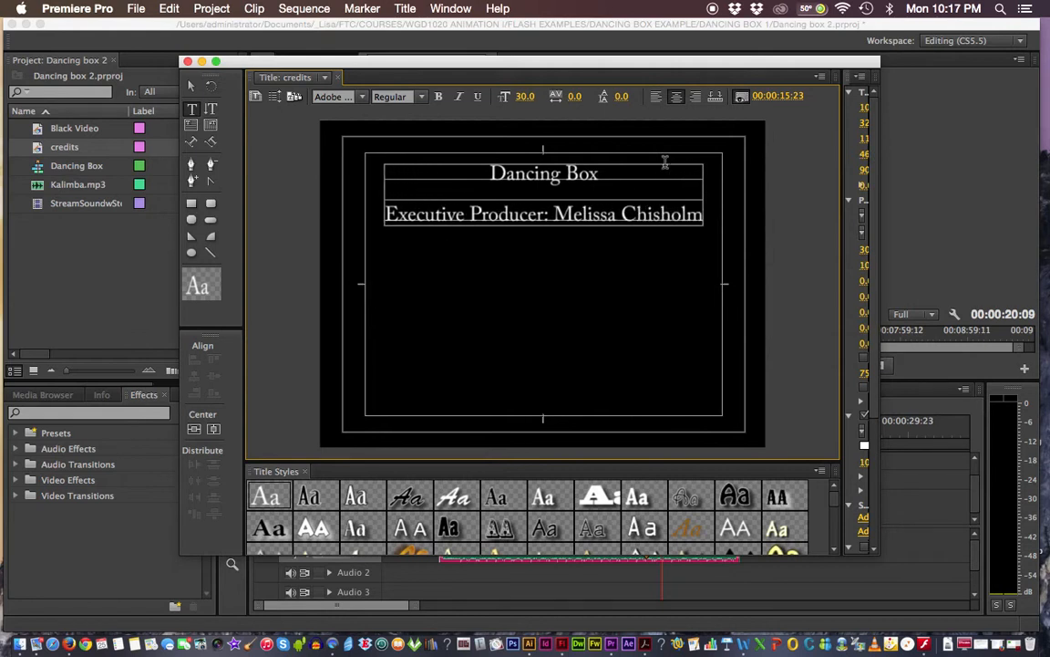
{"action": "key", "text": "Return"}
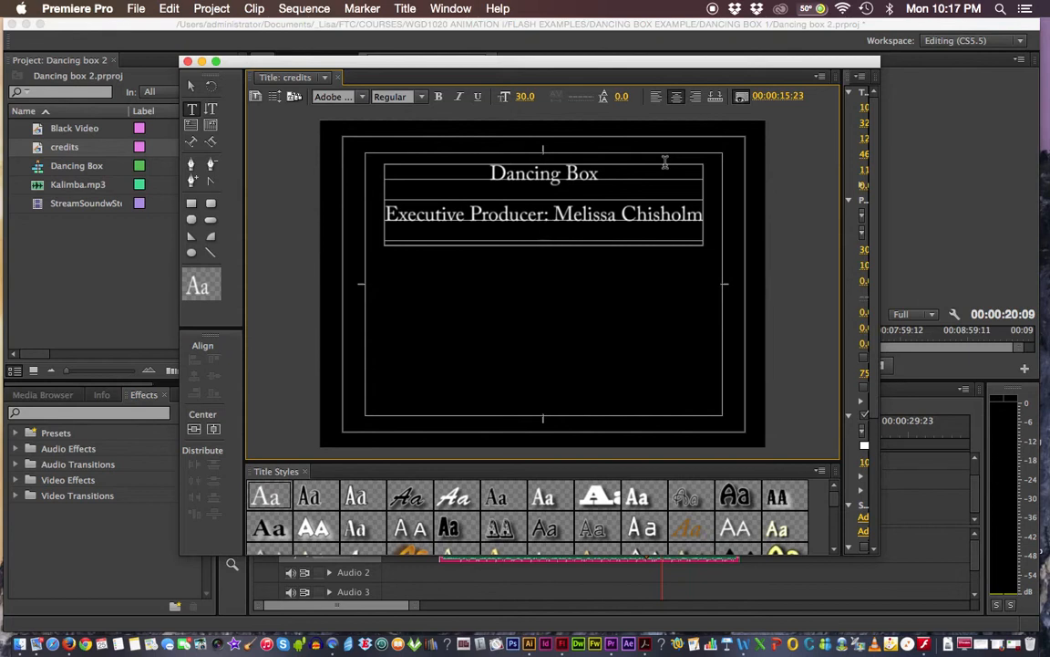
{"action": "type", "text": "P"}
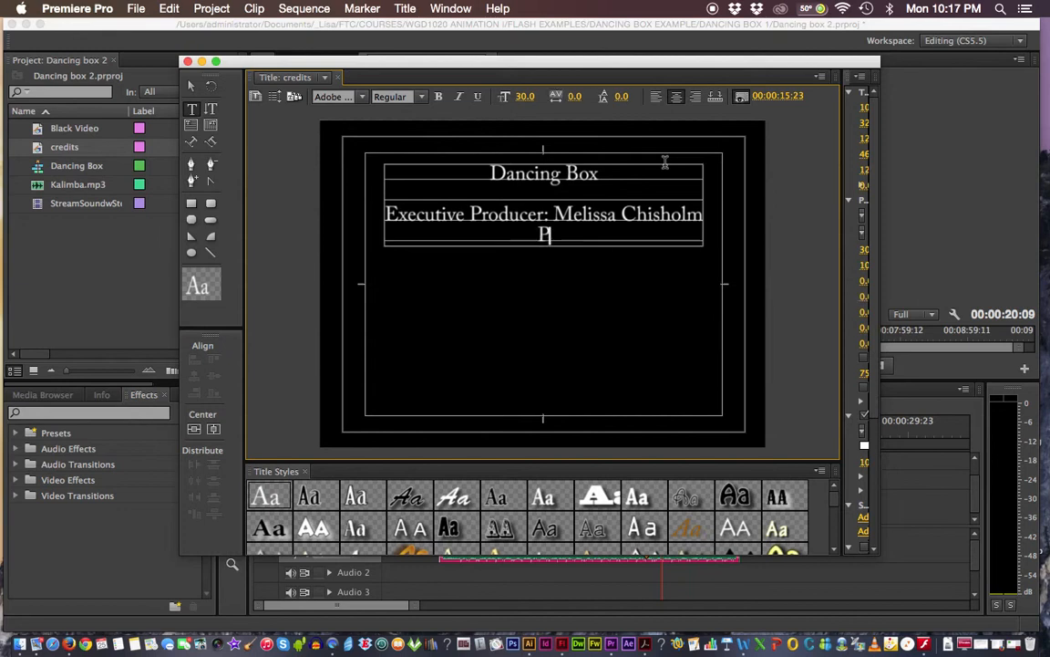
{"action": "type", "text": "roduction"}
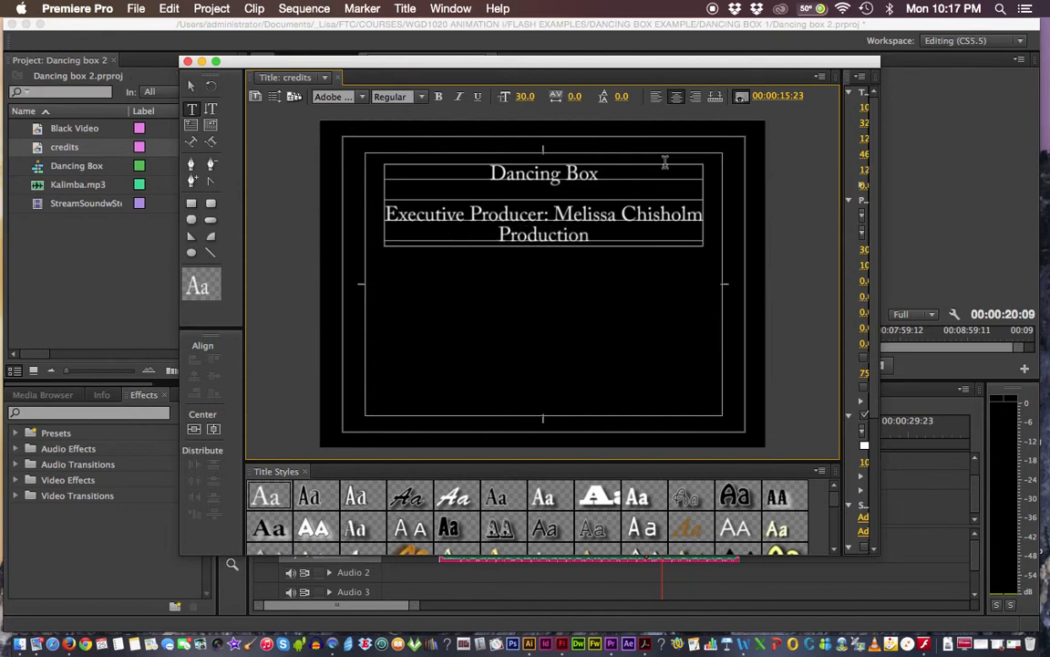
{"action": "type", "text": " Desi"}
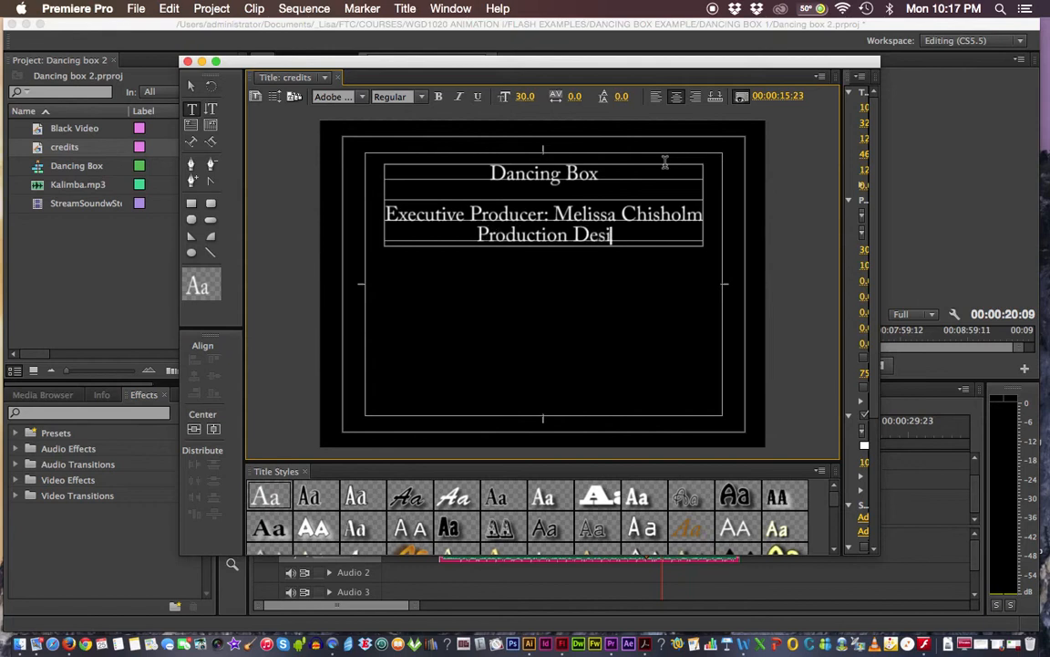
{"action": "type", "text": "n"}
{"action": "key", "text": "BackSpace"}
{"action": "type", "text": "gner:"}
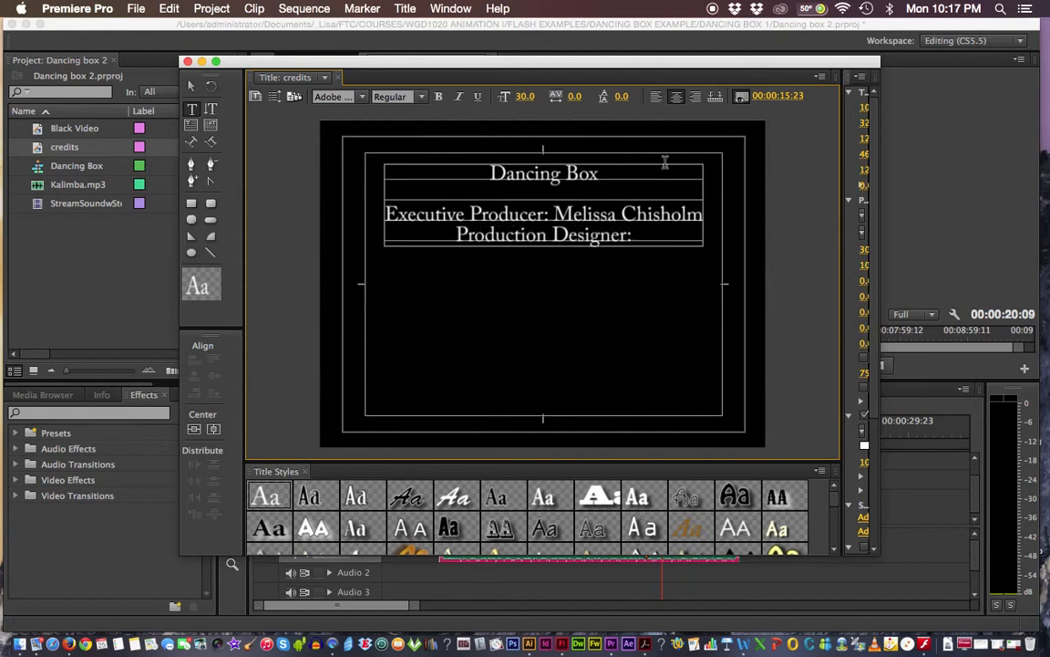
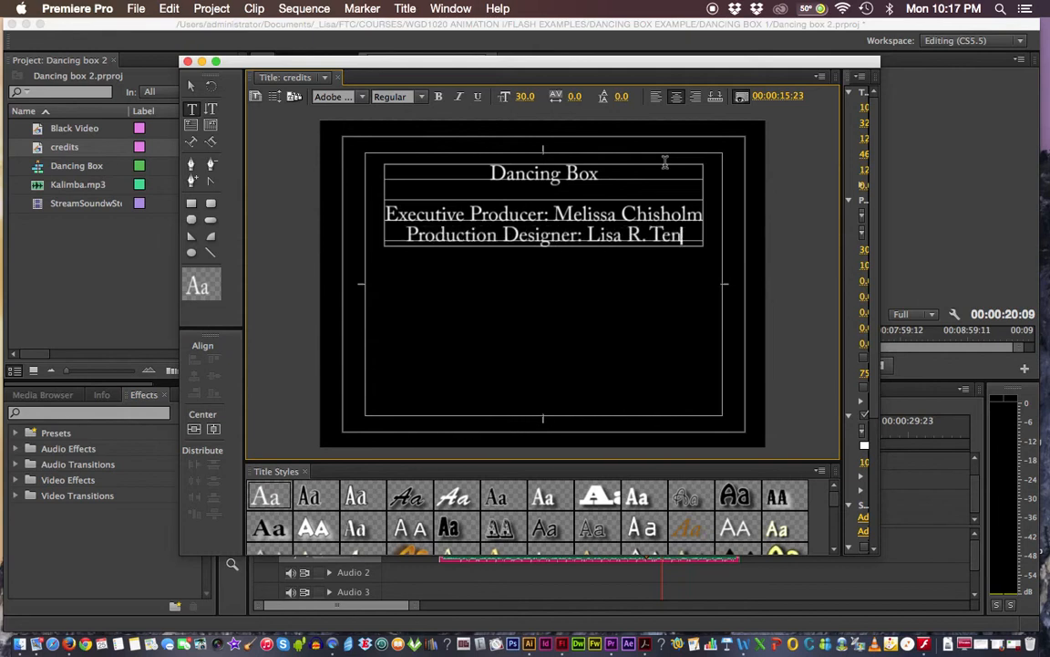
- Add the Director and 'Sound: Adobe Inc.' lines, then 'Copyright 2016 Cerulean Coast Studios'
{"action": "key", "text": "Return"}
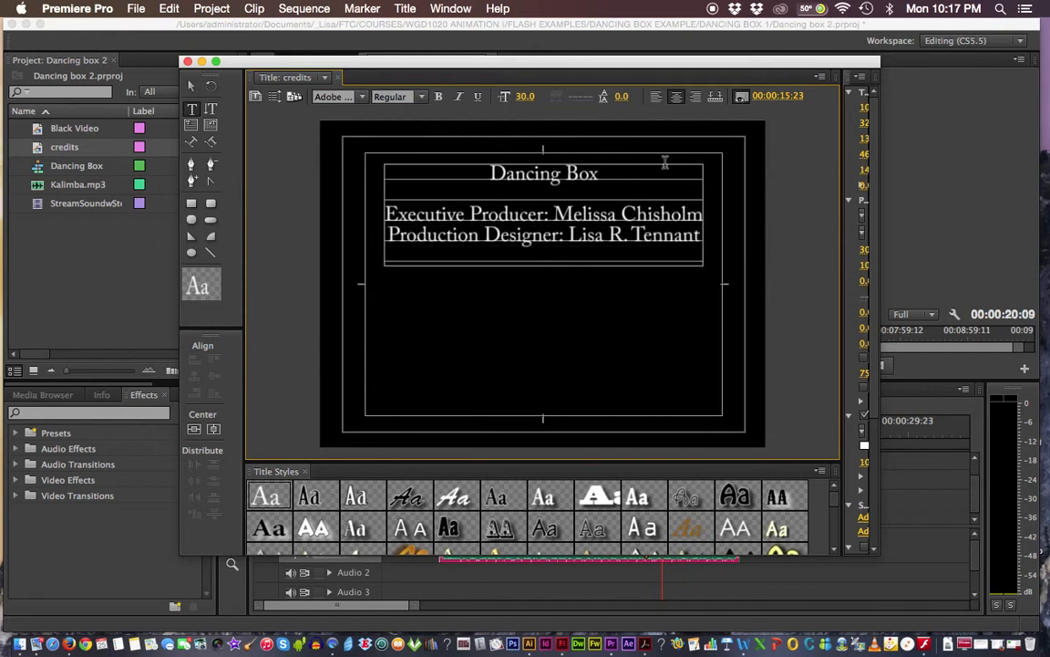
{"action": "type", "text": "Director"}
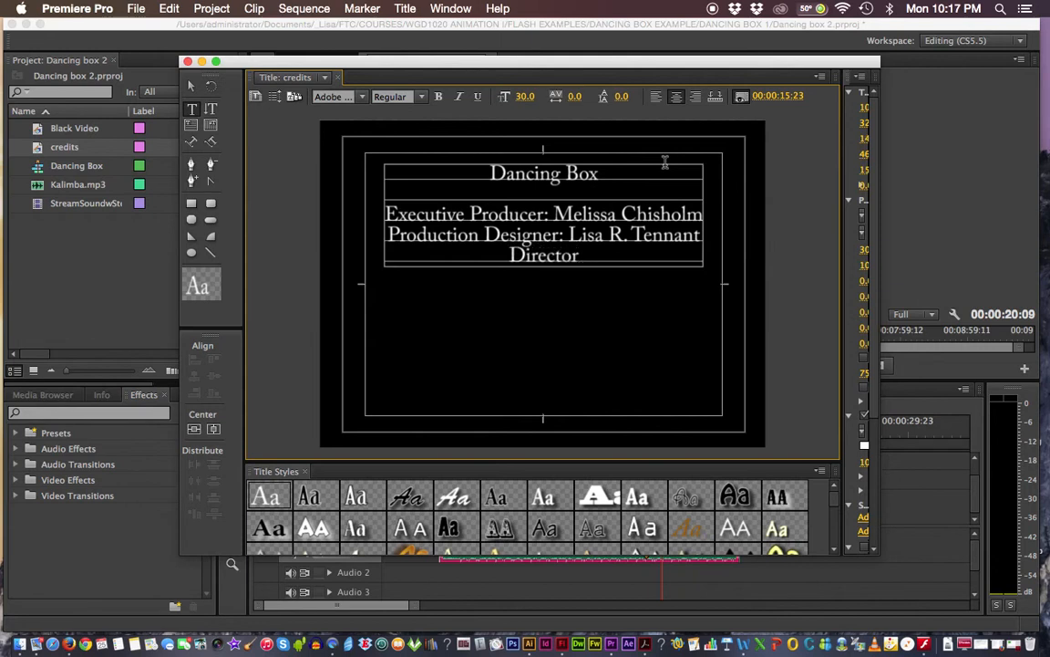
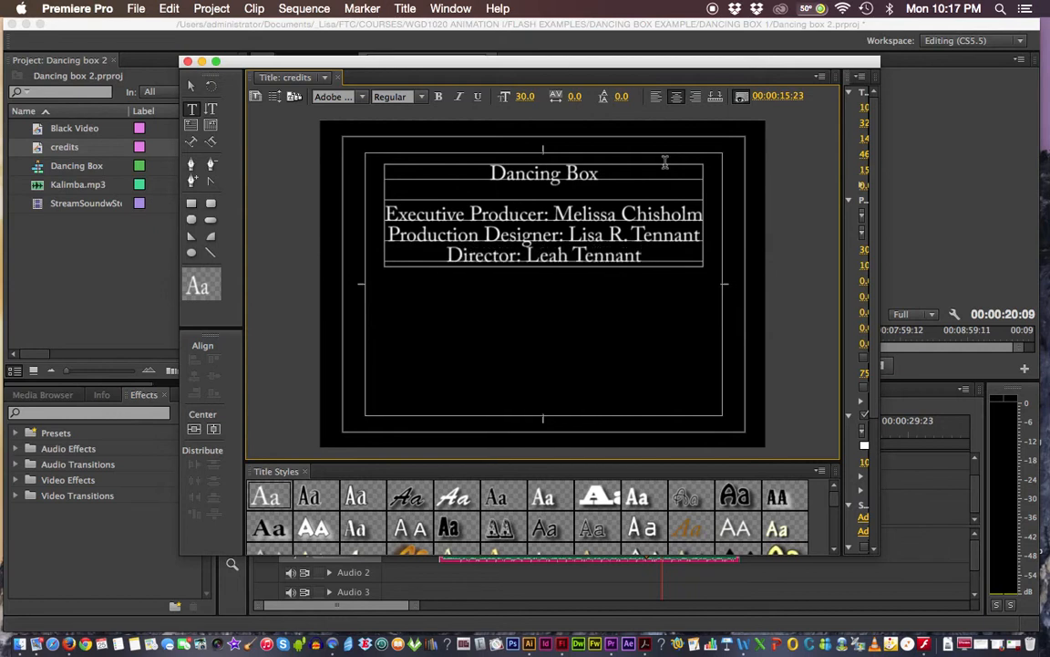
{"action": "key", "text": "Return"}
{"action": "type", "text": "Sou"}
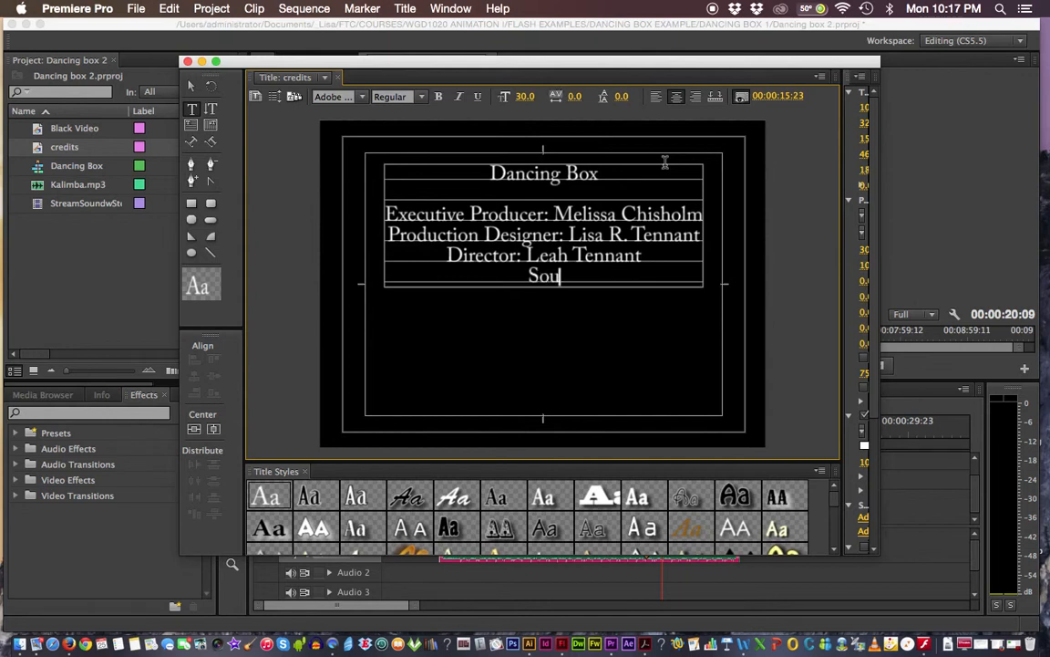
{"action": "type", "text": "nd: Adobe Inc."}
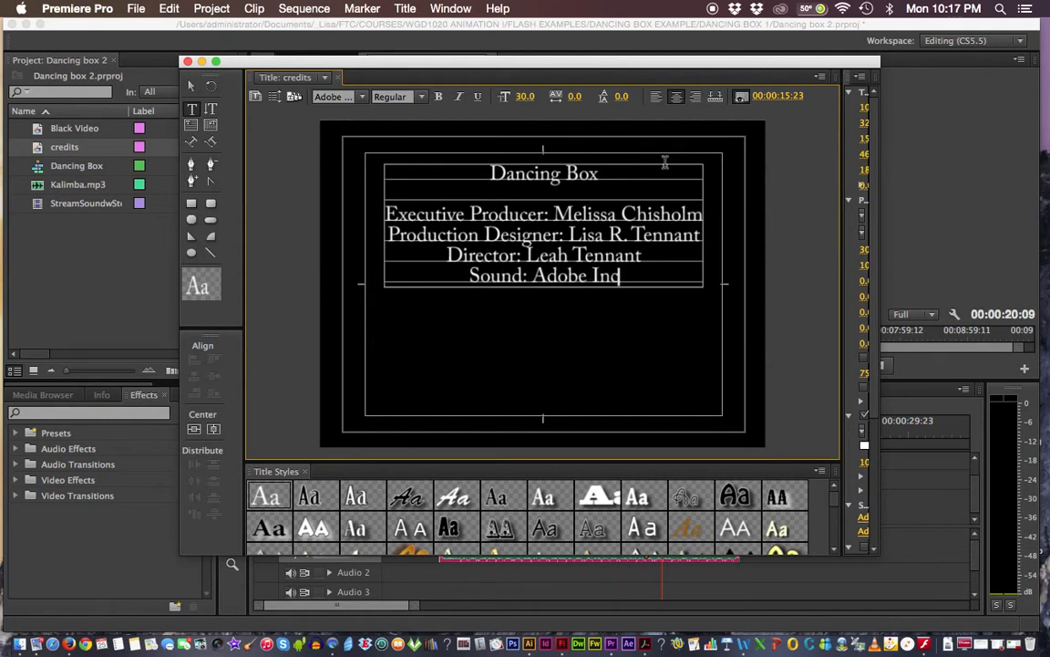
{"action": "key", "text": "Return"}
{"action": "key", "text": "Return"}
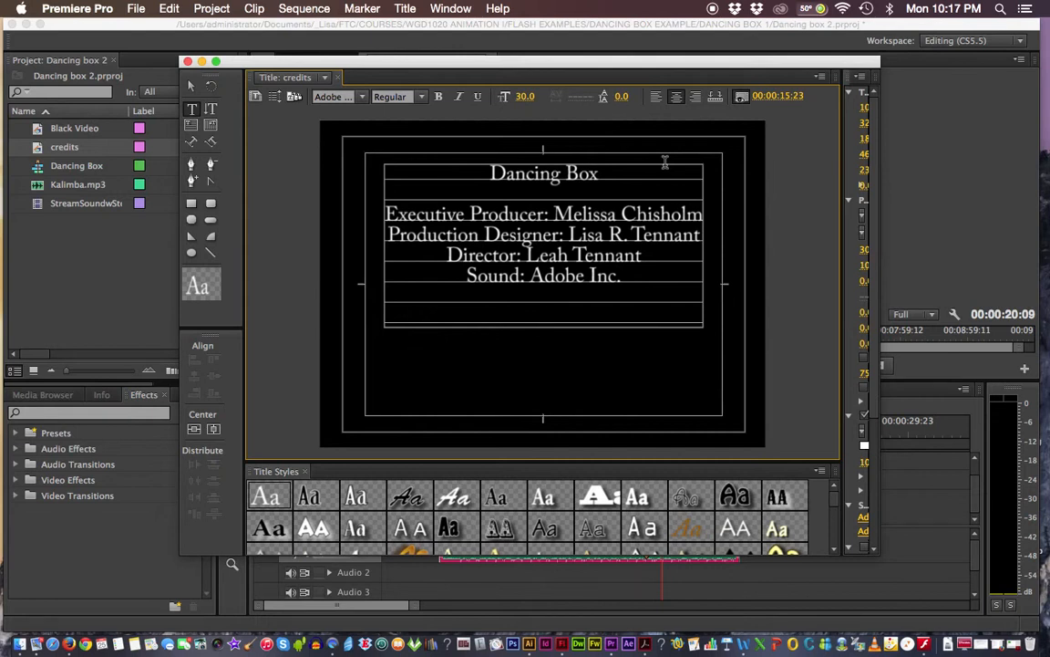
{"action": "type", "text": "Copyright"}
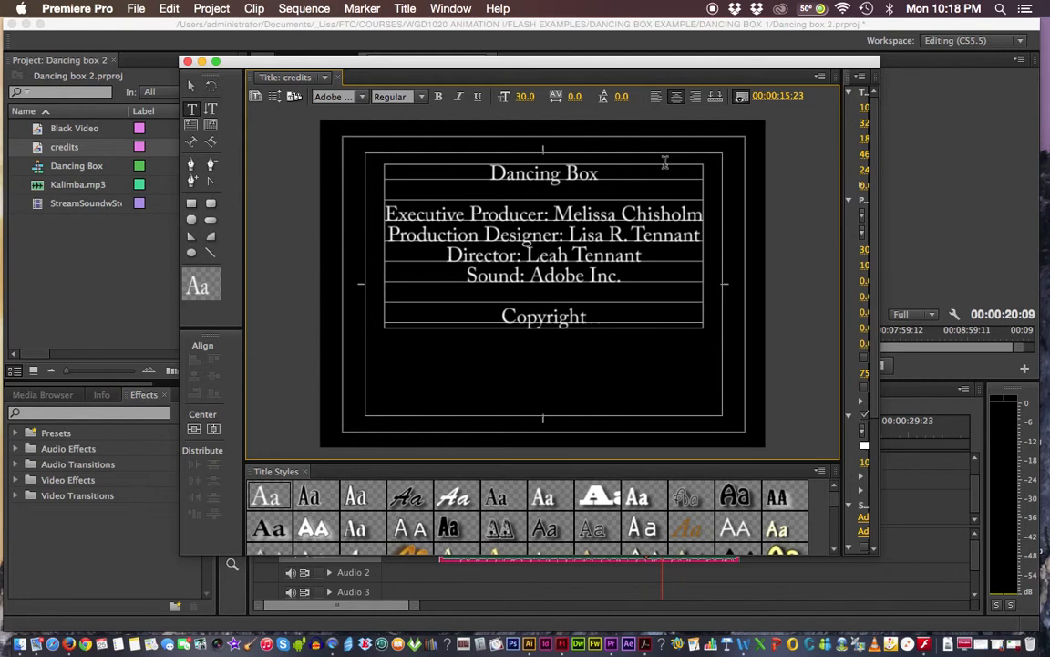
{"action": "type", "text": " 201"}
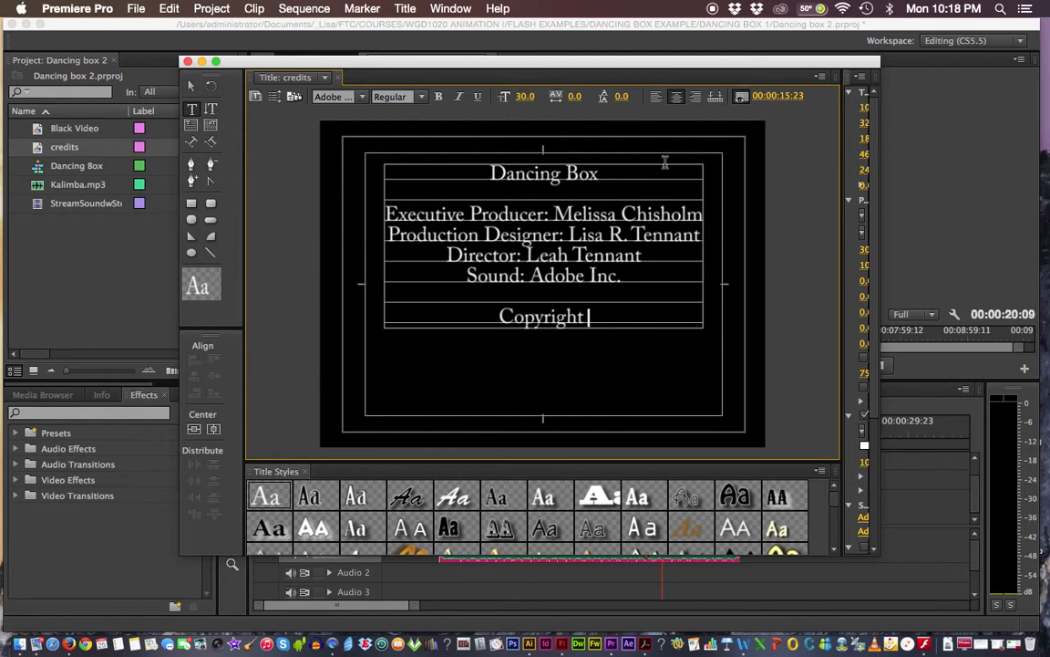
{"action": "type", "text": "6"}
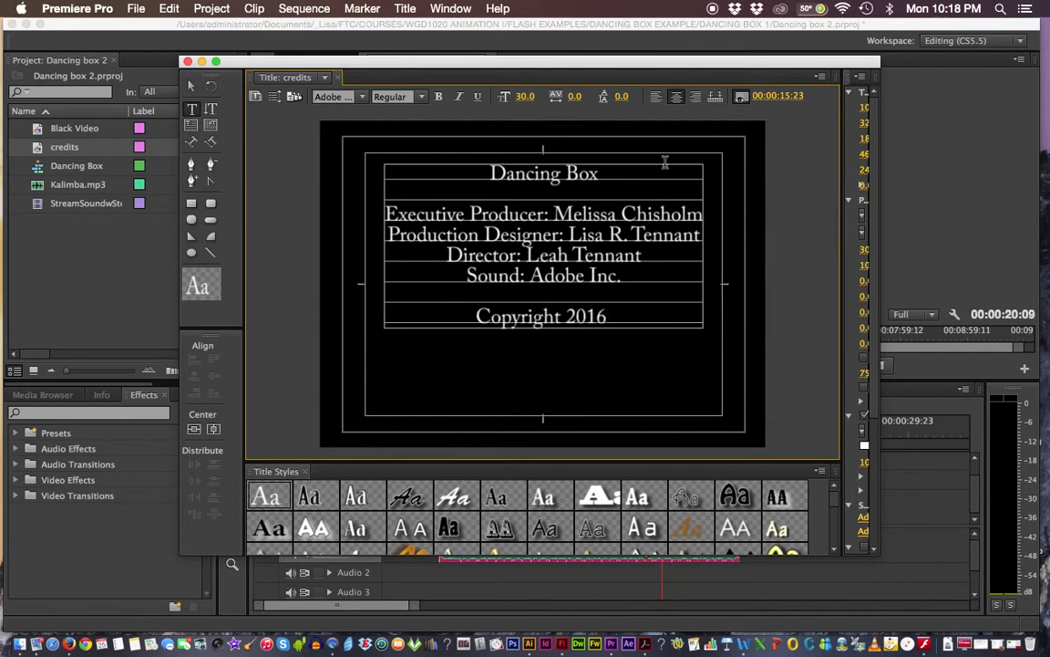
{"action": "type", "text": " Cer"}
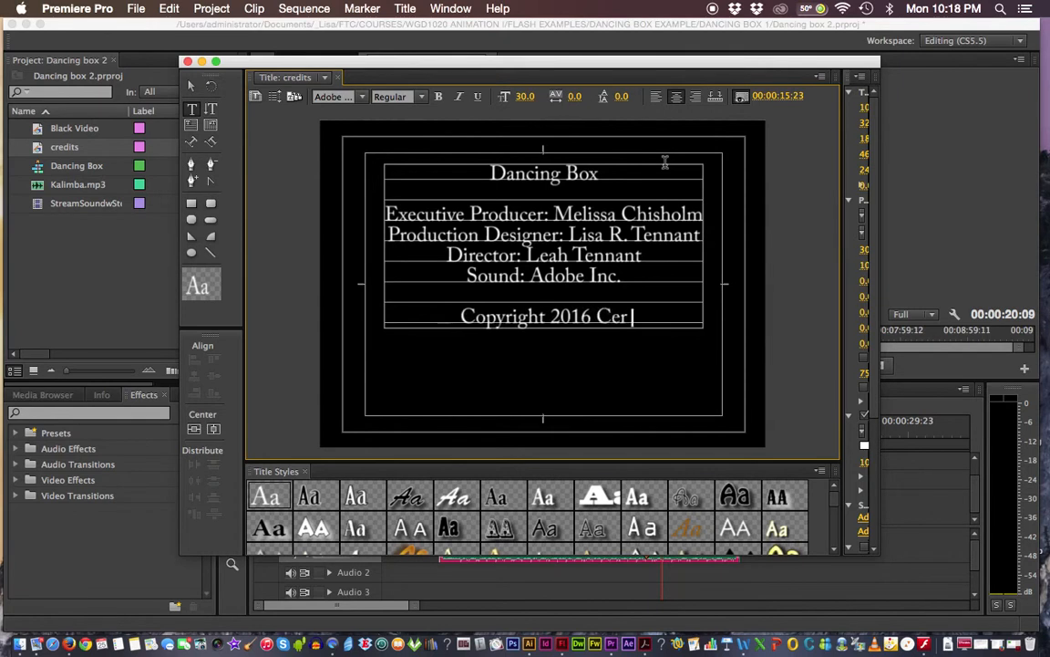
{"action": "type", "text": "ulean C"}
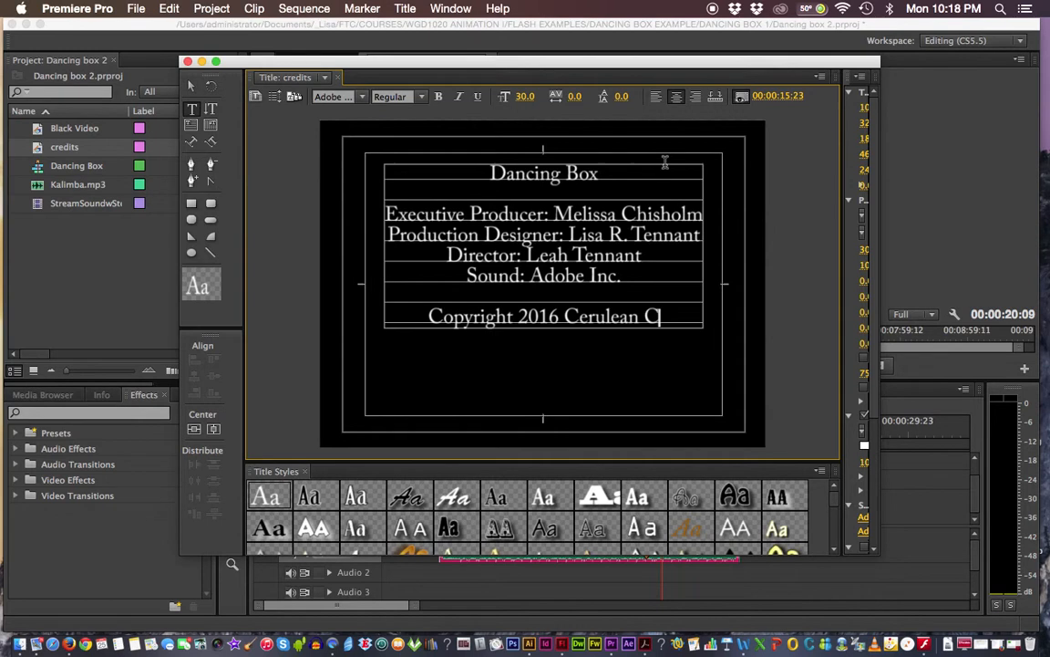
{"action": "type", "text": "oast "}
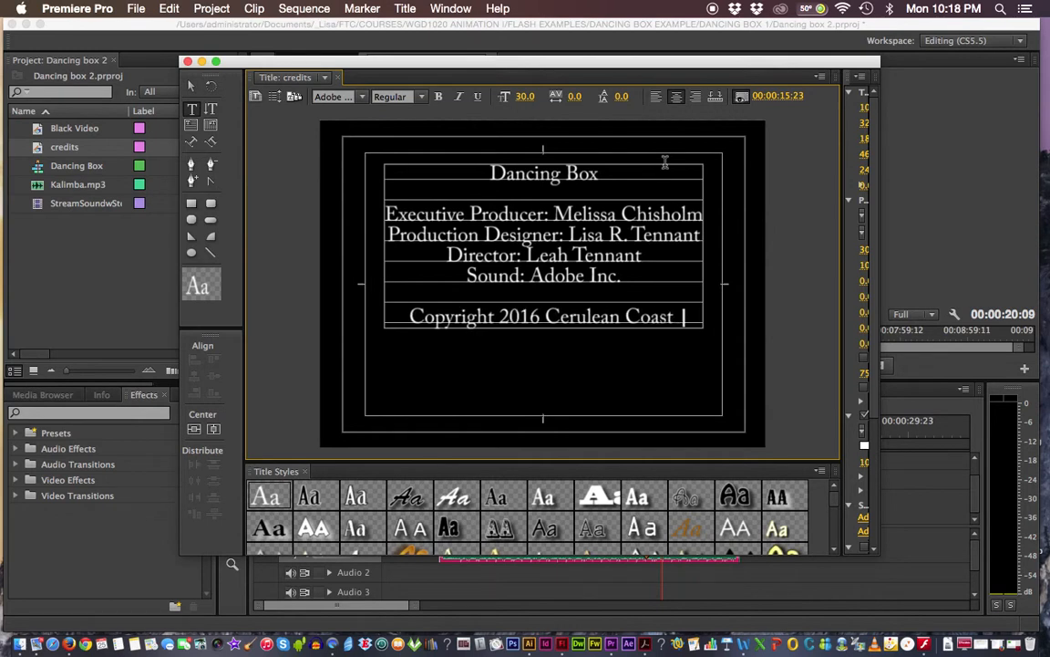
{"action": "type", "text": "Studio"}
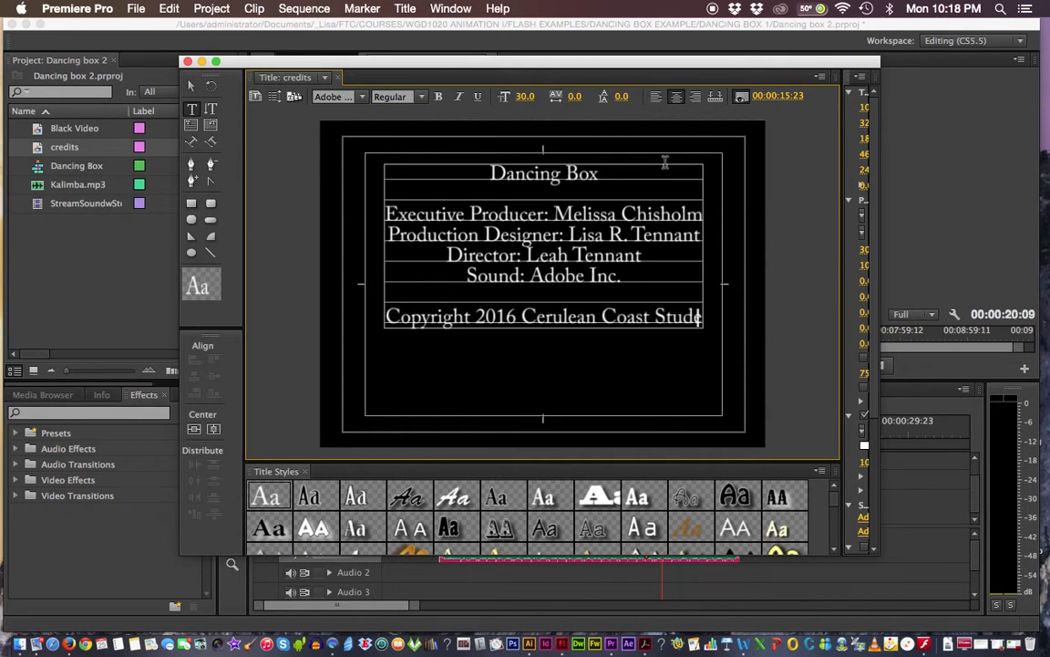
{"action": "type", "text": "s"}
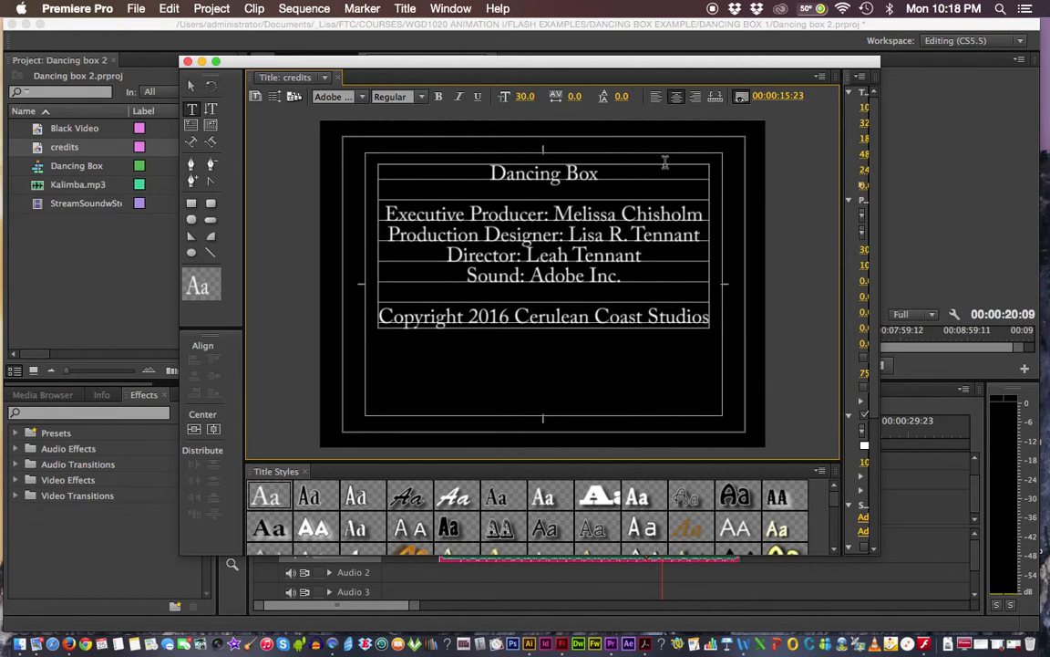
- Select all the credit text, raise its leading to 15.0, then deselect it
{"action": "left_click_drag", "start_coordinate": [443, 149], "coordinate": [743, 397]}
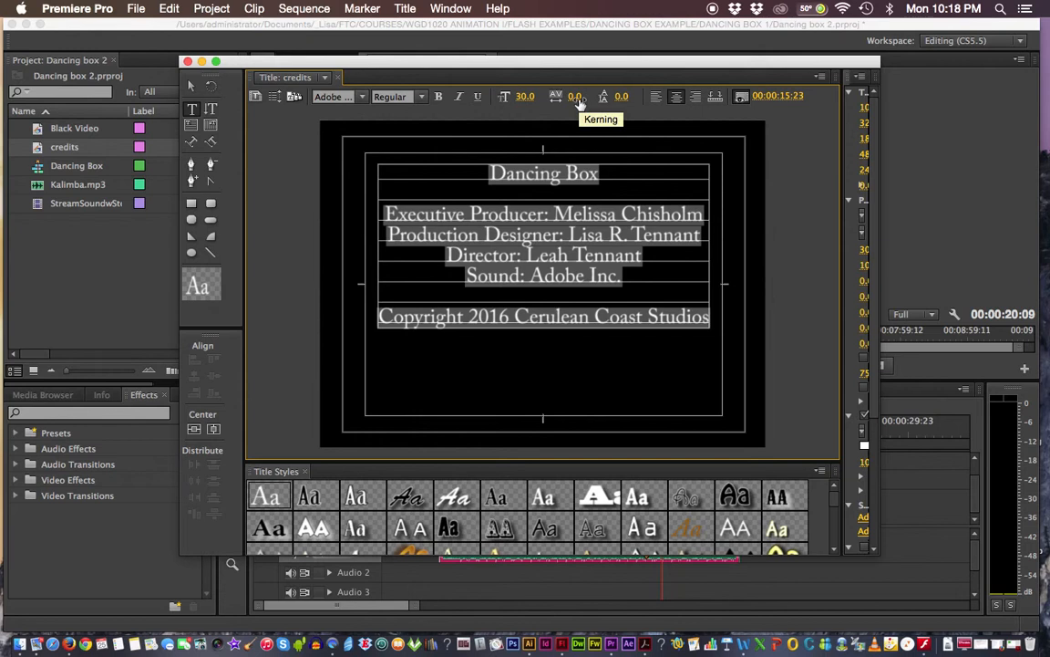
{"action": "left_click_drag", "start_coordinate": [622, 97], "coordinate": [638, 97]}
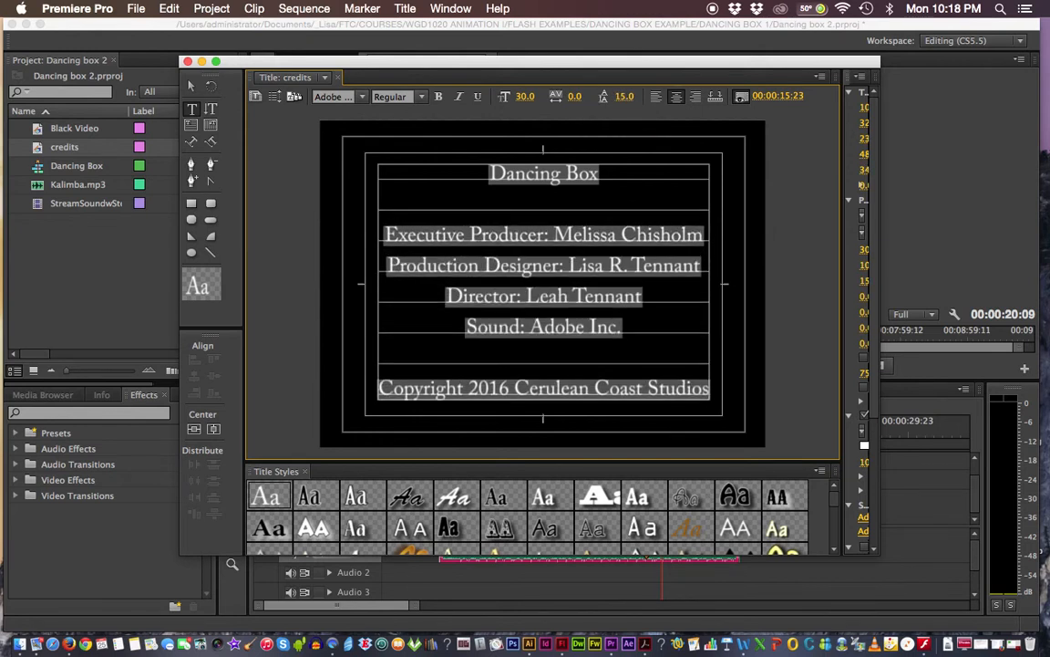
{"action": "left_click", "coordinate": [395, 213]}
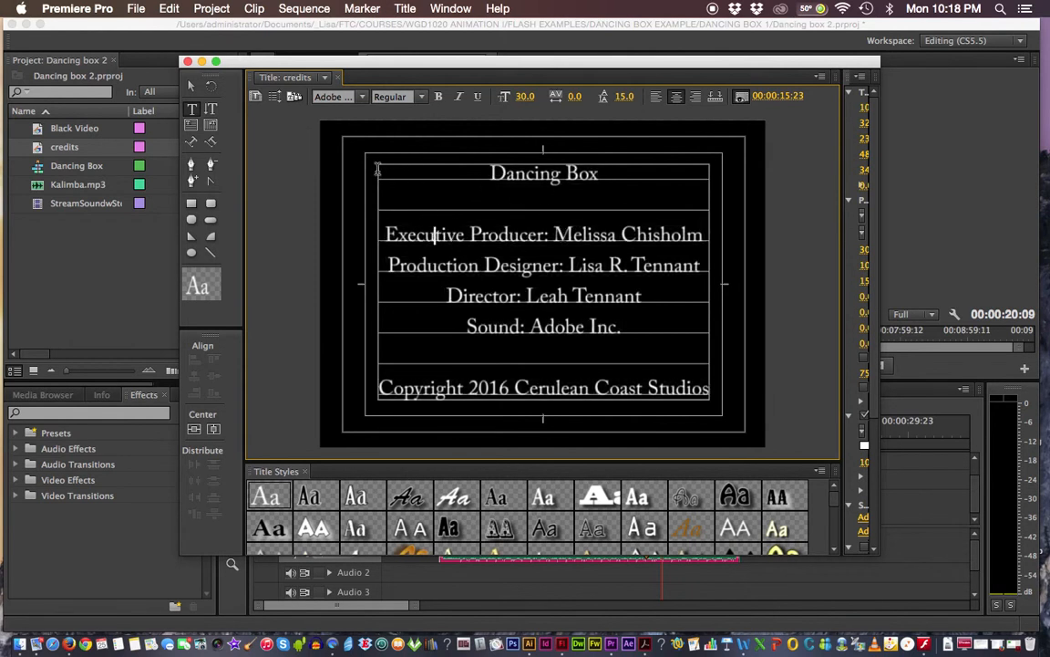
{"action": "left_click", "coordinate": [782, 225]}
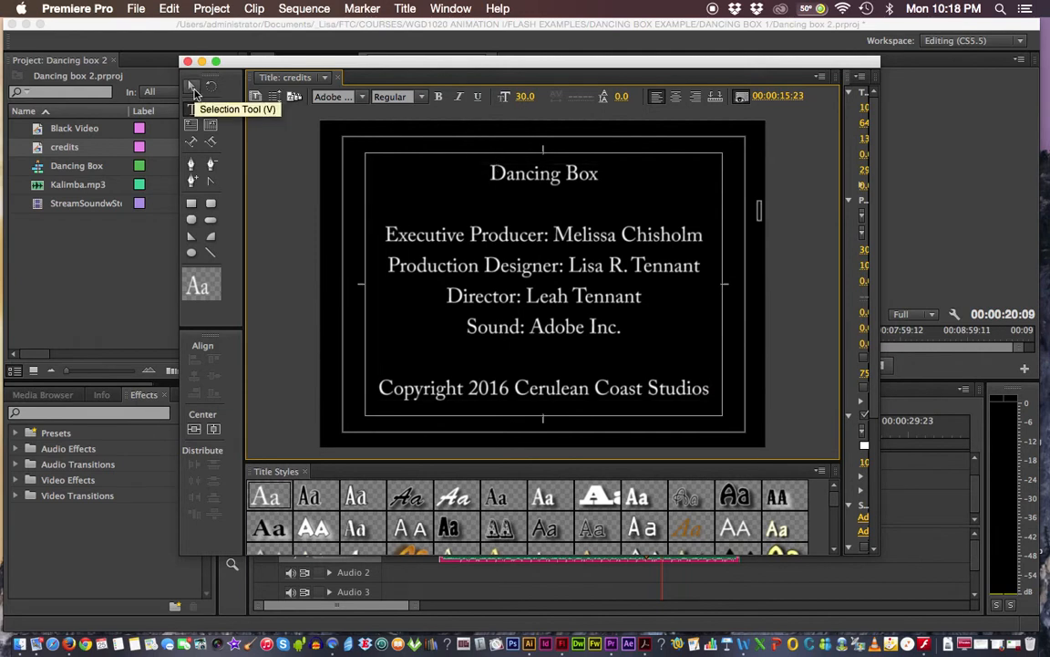
- Select the credits text box and set it to Roll with Start and End Off Screen
{"action": "left_click", "coordinate": [192, 88]}
{"action": "left_click", "coordinate": [701, 219]}
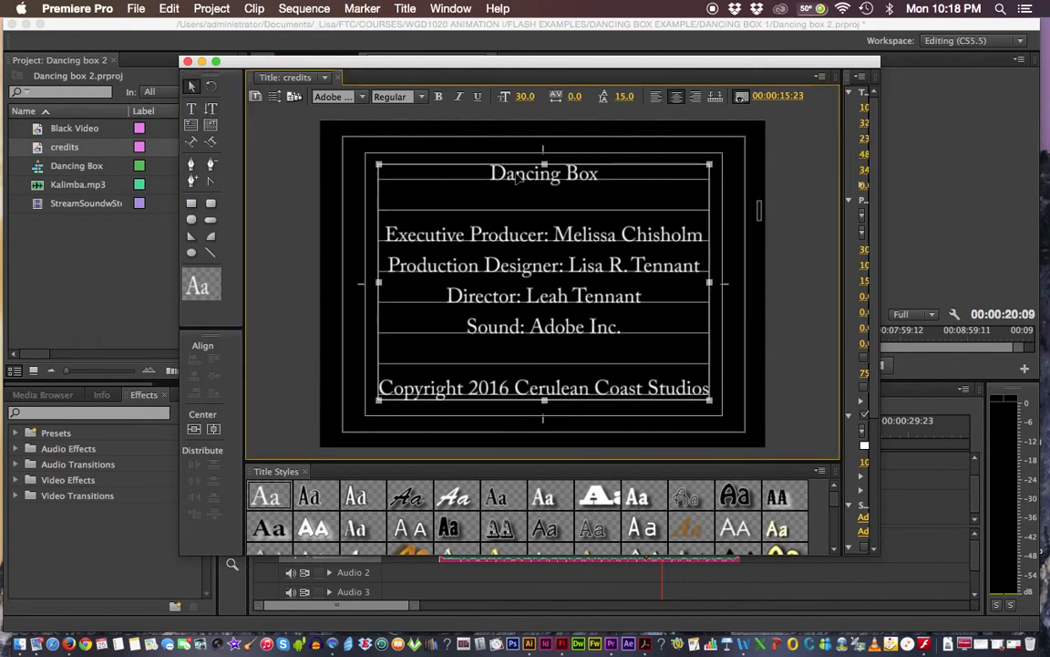
{"action": "left_click", "coordinate": [774, 222]}
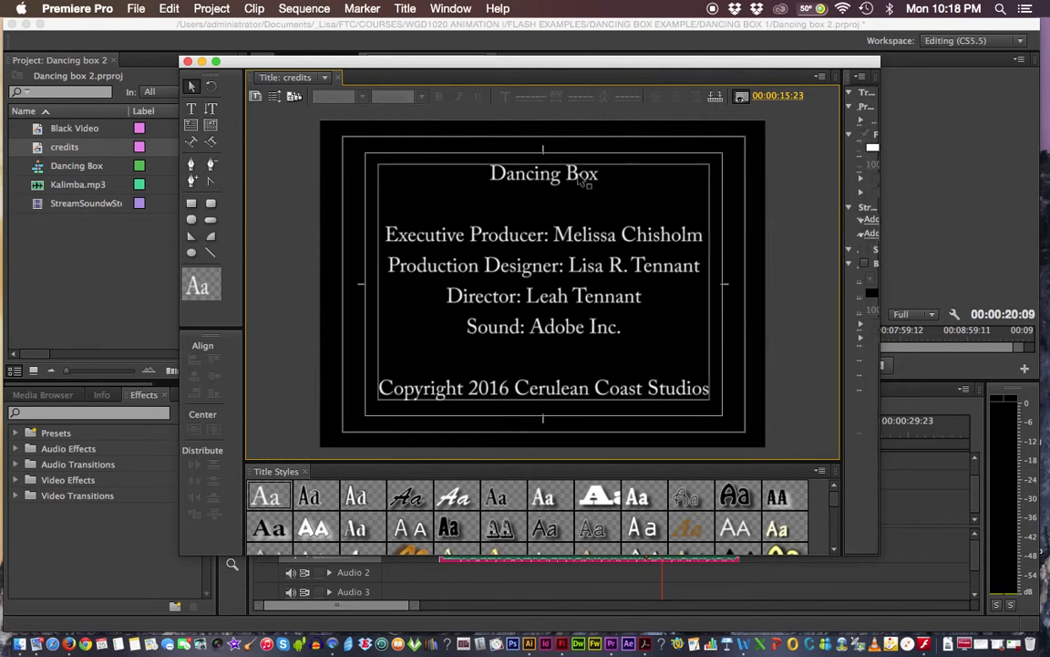
{"action": "left_click", "coordinate": [497, 239]}
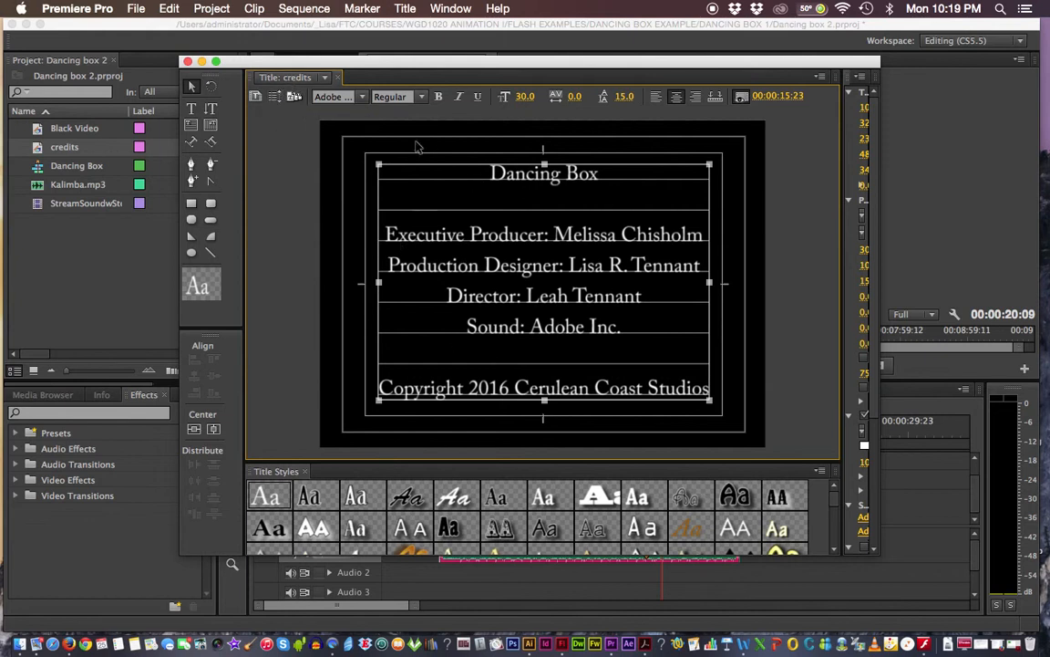
{"action": "left_click", "coordinate": [275, 98]}
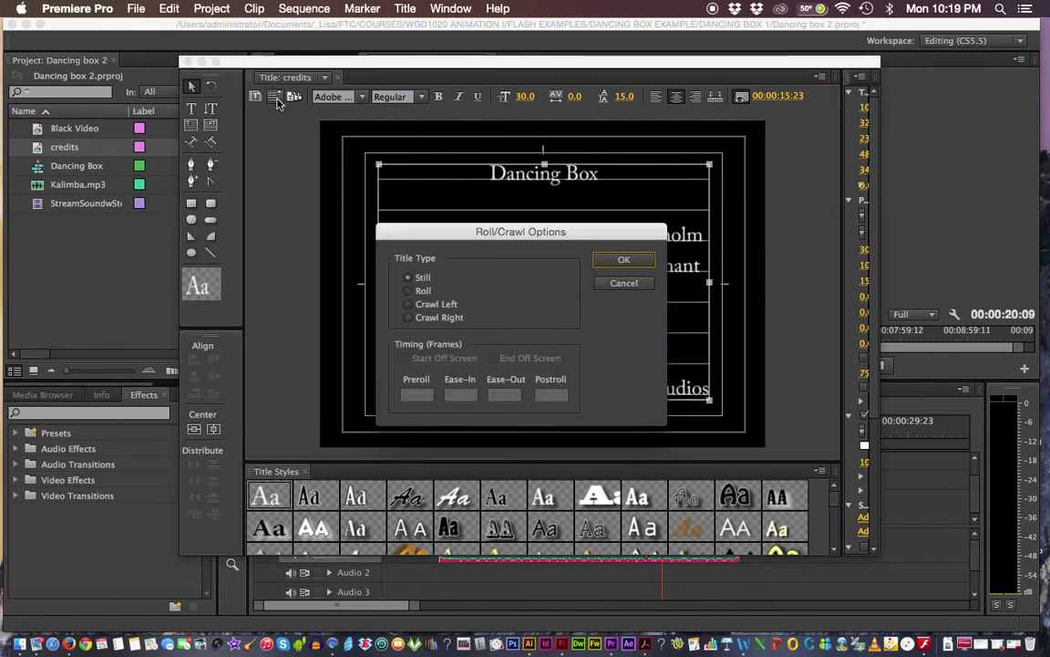
{"action": "left_click", "coordinate": [408, 291]}
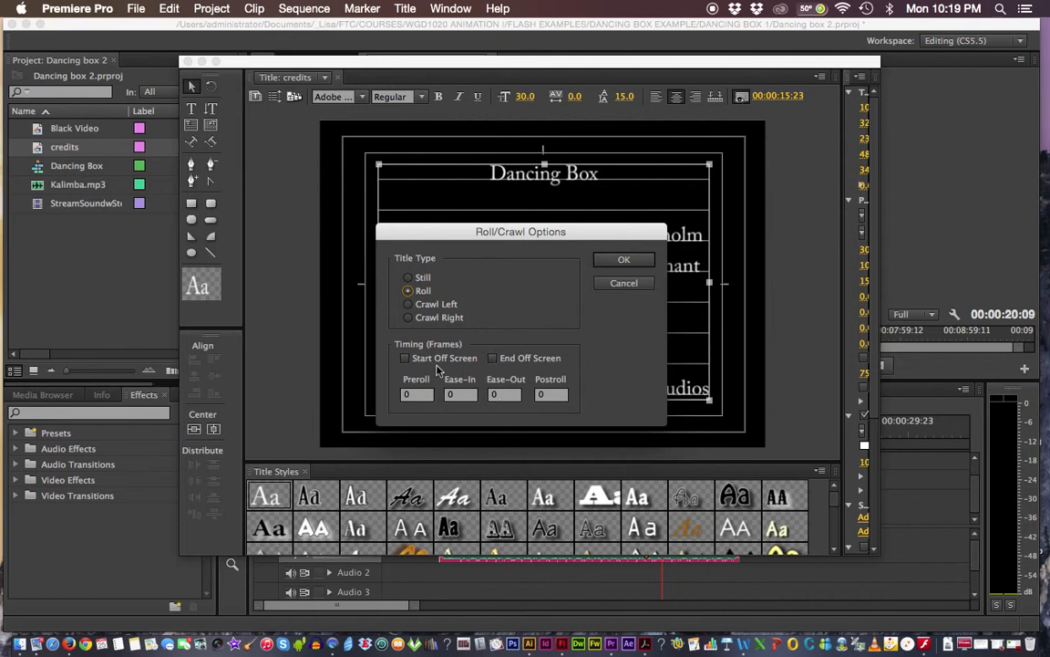
{"action": "left_click", "coordinate": [405, 359]}
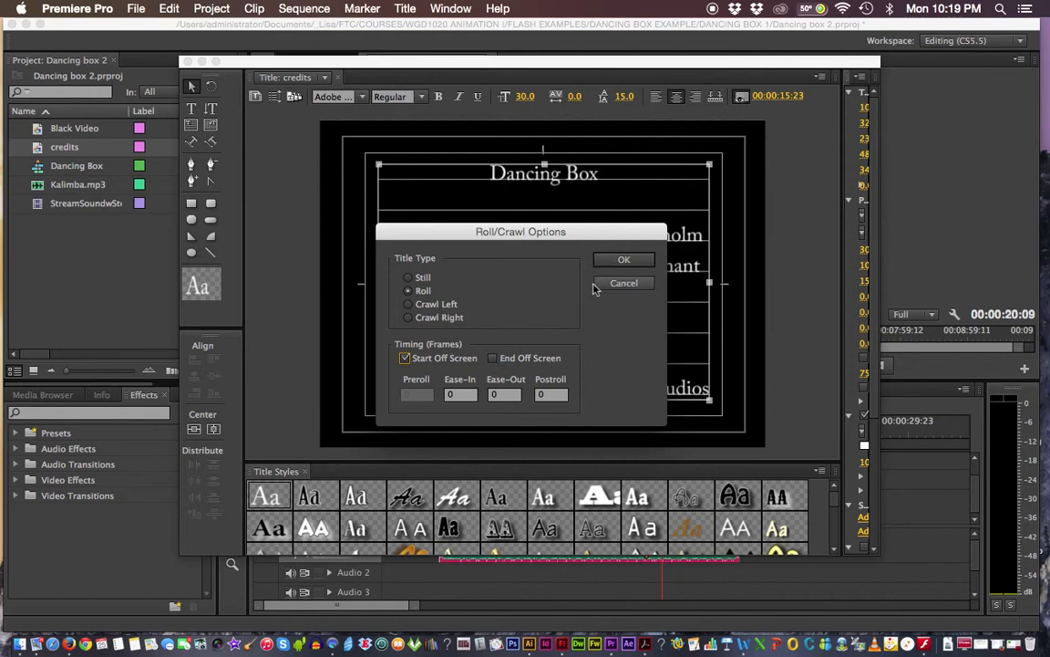
{"action": "left_click", "coordinate": [621, 263]}
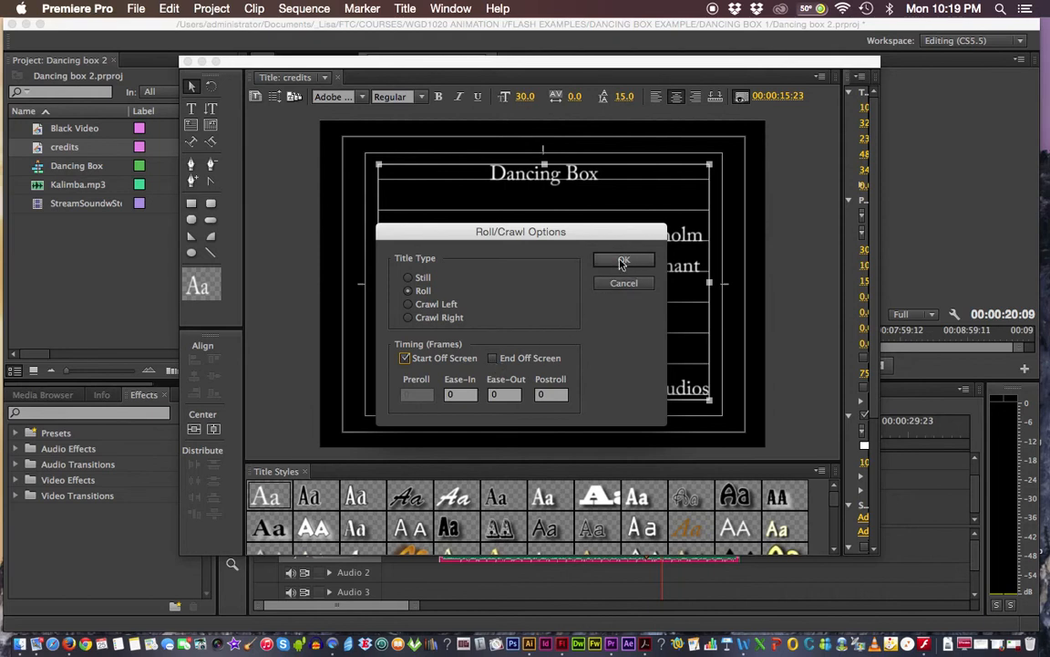
{"action": "left_click", "coordinate": [492, 360]}
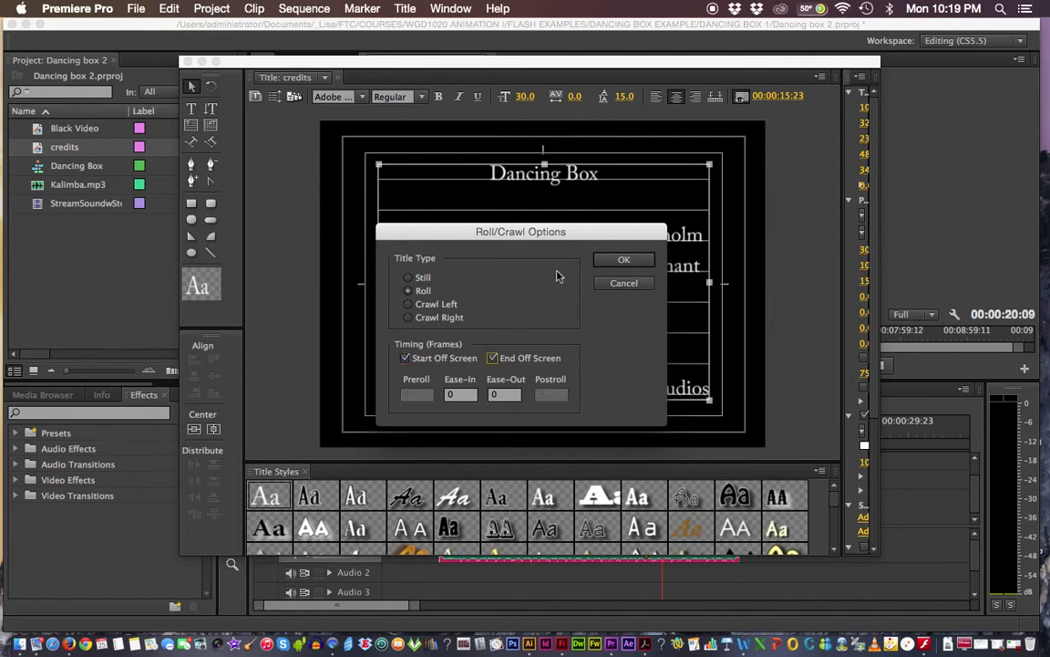
{"action": "left_click", "coordinate": [621, 262]}
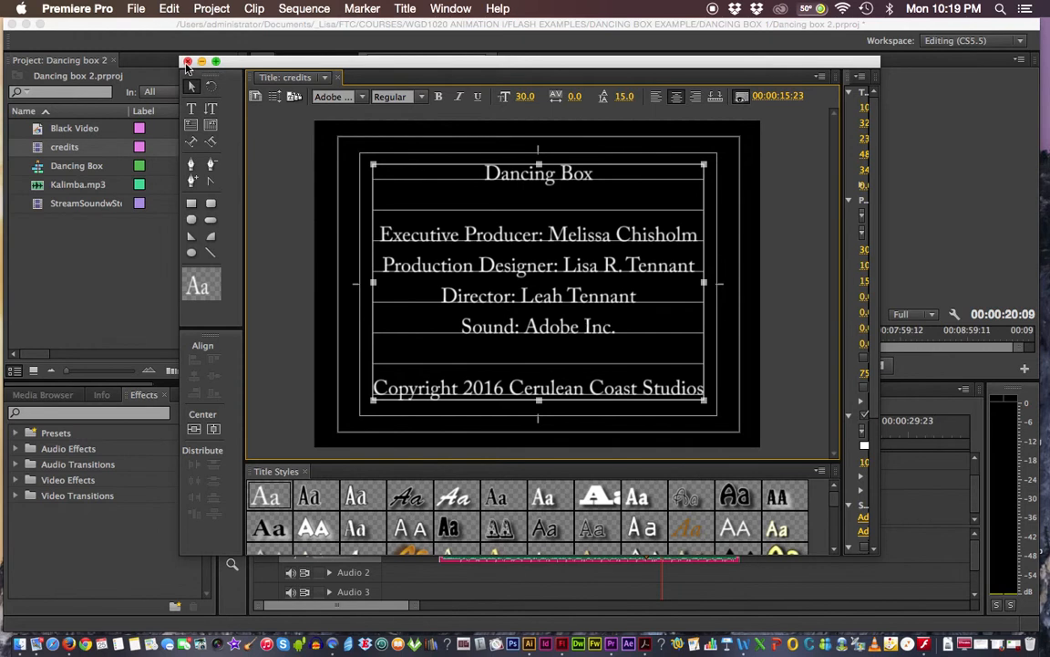
- Close the Titler, drop the credits title onto Video 2 at the sequence end, and preview it
{"action": "left_click", "coordinate": [187, 62]}
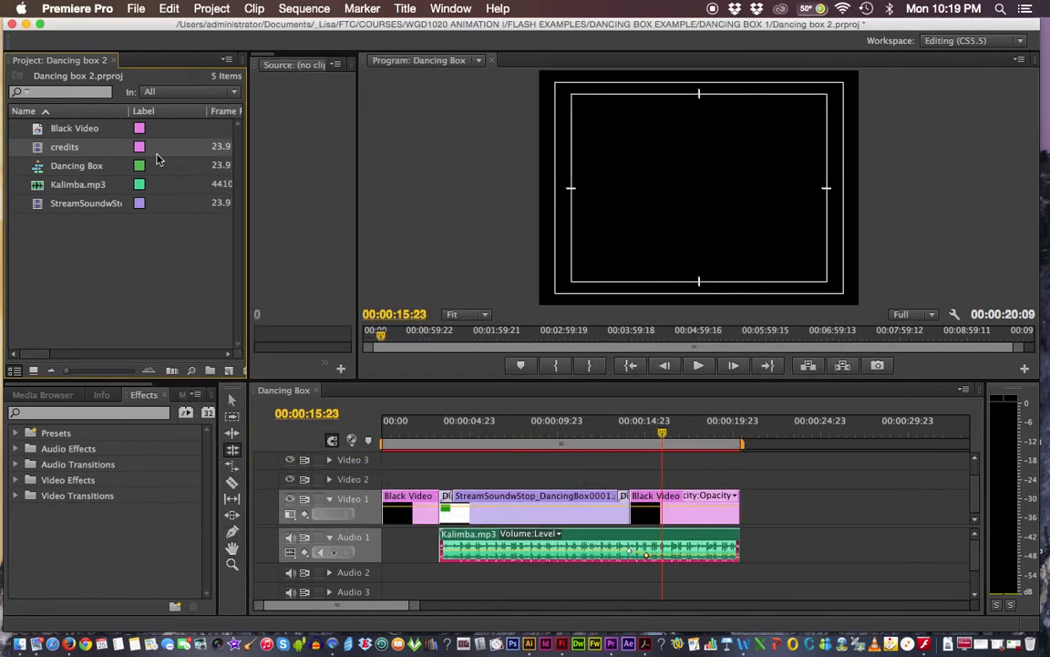
{"action": "double_click", "coordinate": [37, 154]}
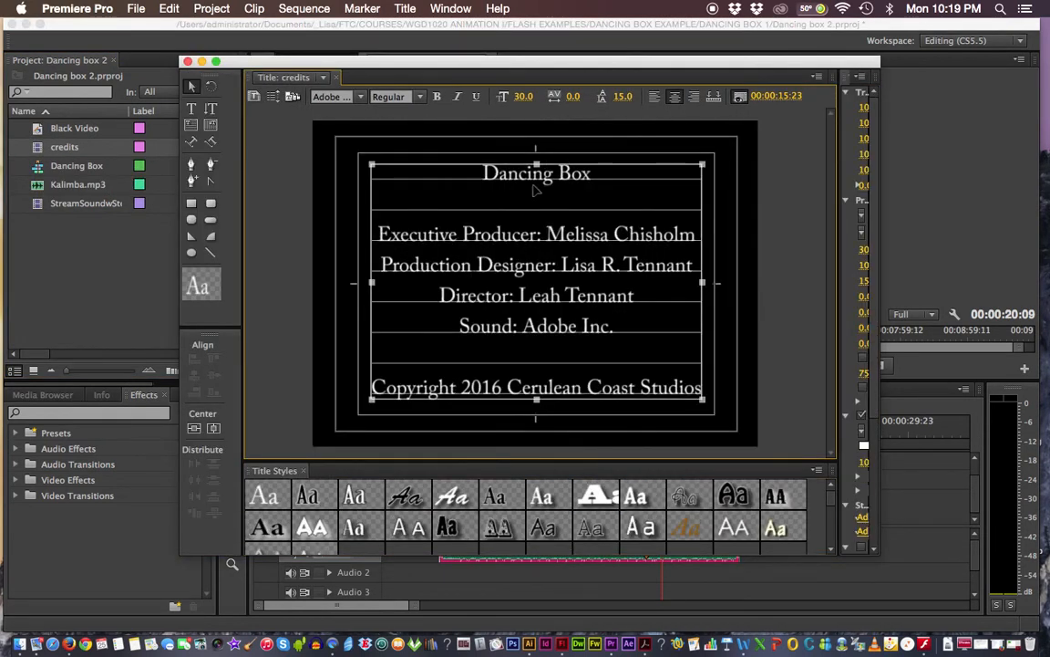
{"action": "left_click", "coordinate": [187, 63]}
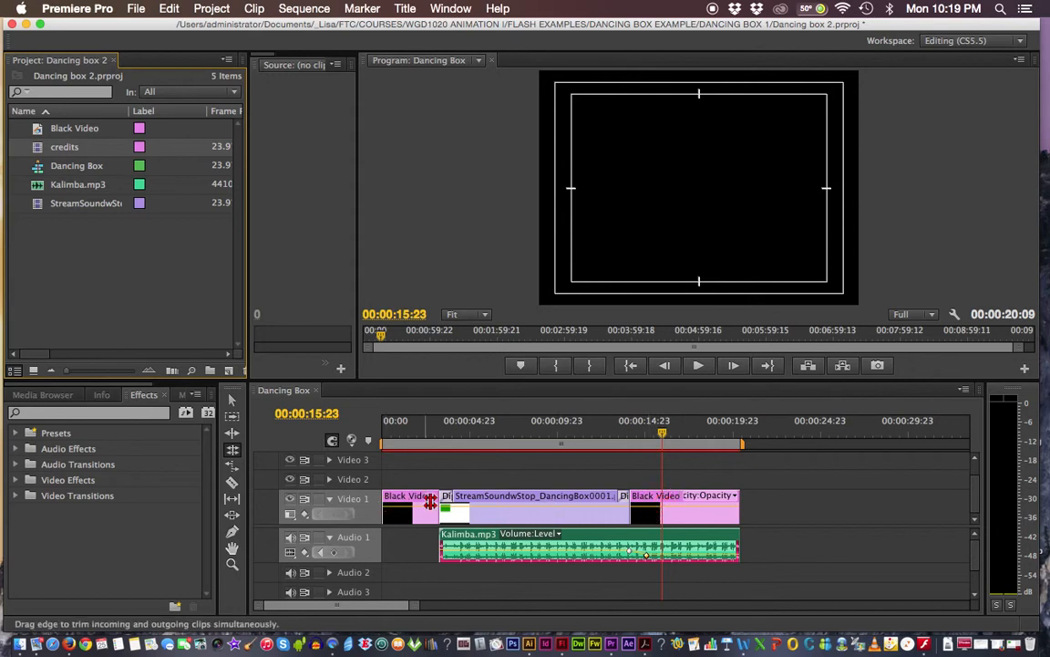
{"action": "left_click", "coordinate": [42, 149]}
{"action": "left_click_drag", "start_coordinate": [42, 150], "coordinate": [637, 481]}
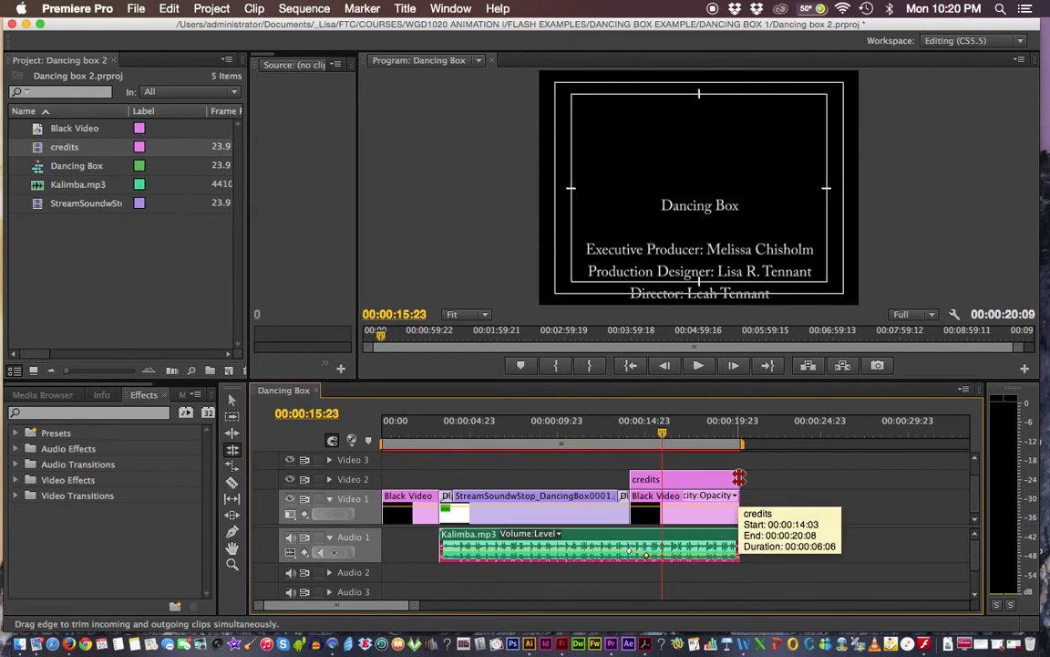
{"action": "left_click_drag", "start_coordinate": [658, 427], "coordinate": [608, 429]}
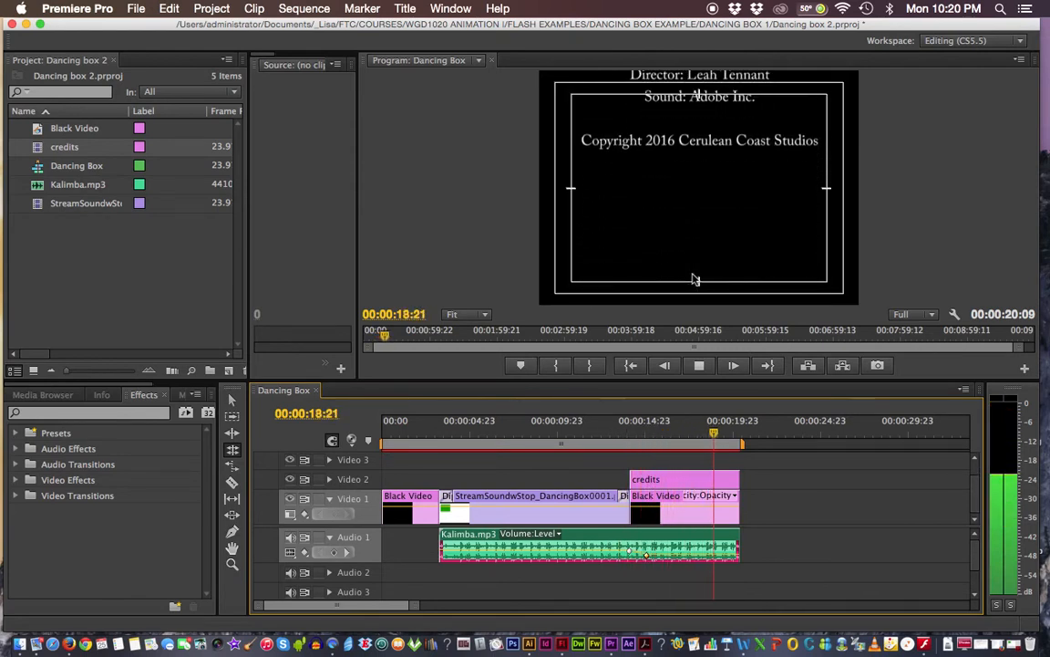
- Trim credits, Black Video and Kalimba.mp3 about 3 seconds longer, then play the ending back
{"action": "left_click", "coordinate": [232, 403]}
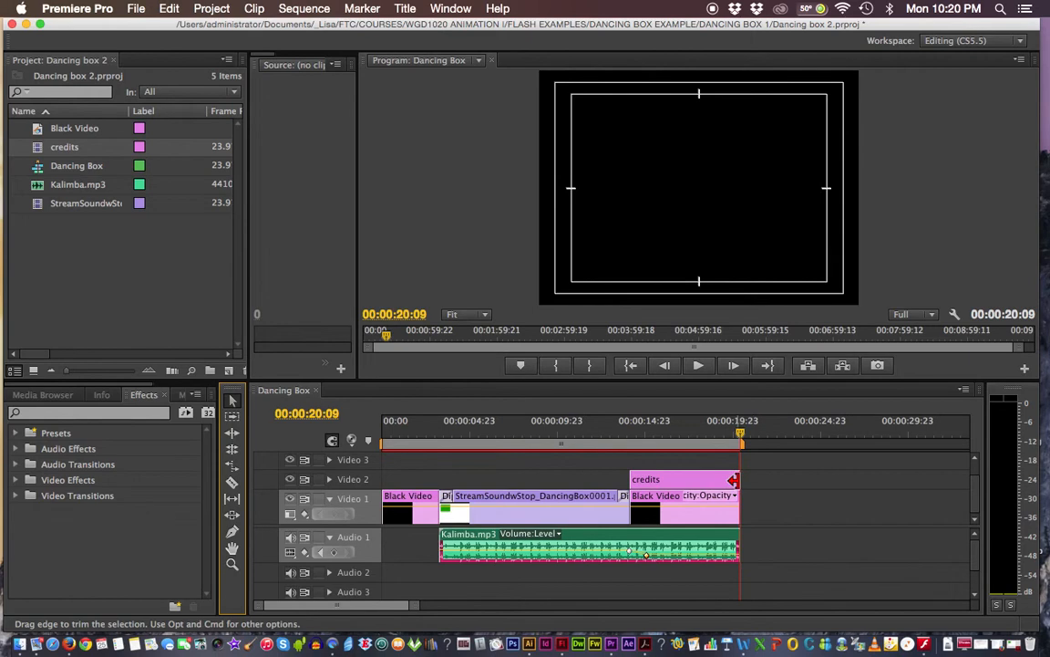
{"action": "left_click_drag", "start_coordinate": [734, 480], "coordinate": [790, 481]}
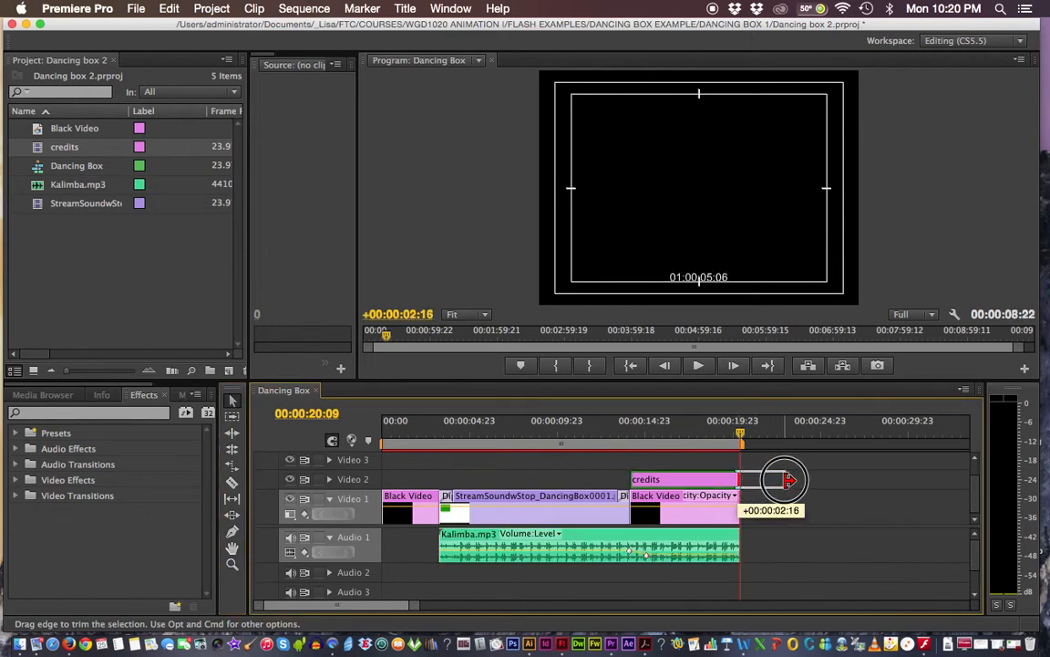
{"action": "left_click_drag", "start_coordinate": [790, 481], "coordinate": [791, 481]}
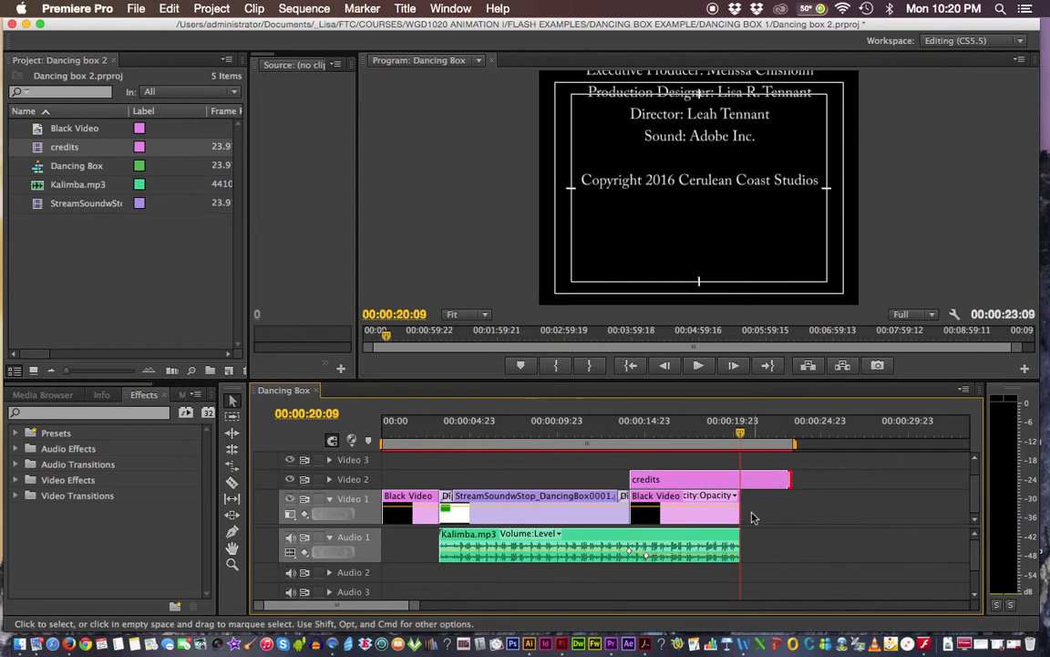
{"action": "left_click_drag", "start_coordinate": [742, 513], "coordinate": [795, 506]}
{"action": "left_click_drag", "start_coordinate": [739, 545], "coordinate": [792, 546]}
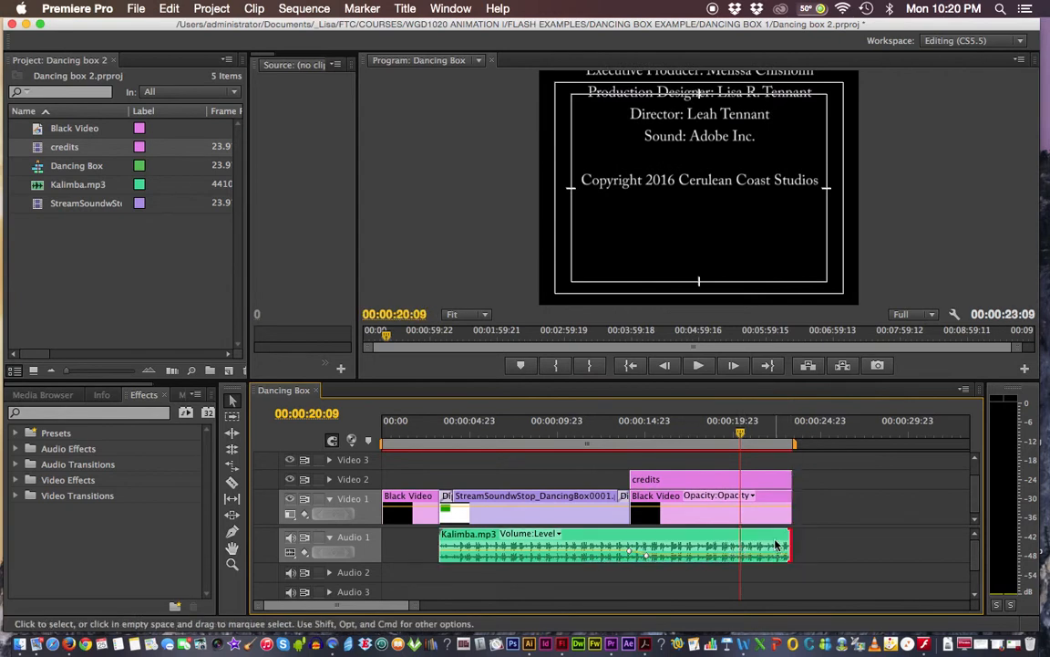
{"action": "left_click_drag", "start_coordinate": [743, 436], "coordinate": [616, 431]}
{"action": "key", "text": "space"}
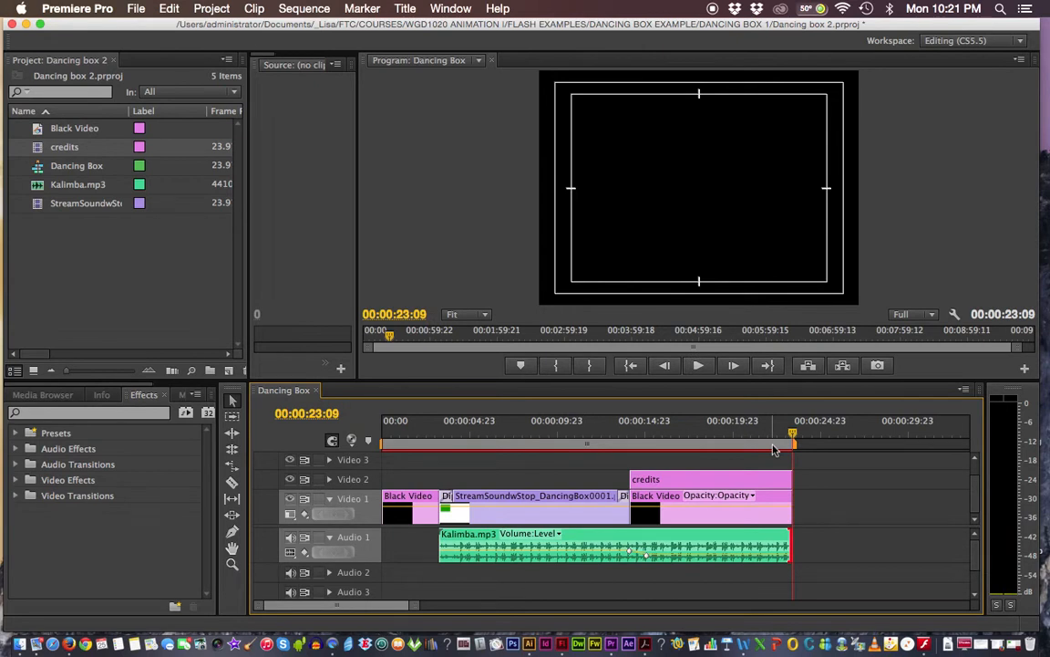
- Save the Dancing box 2 project from the File menu
{"action": "left_click", "coordinate": [137, 9]}
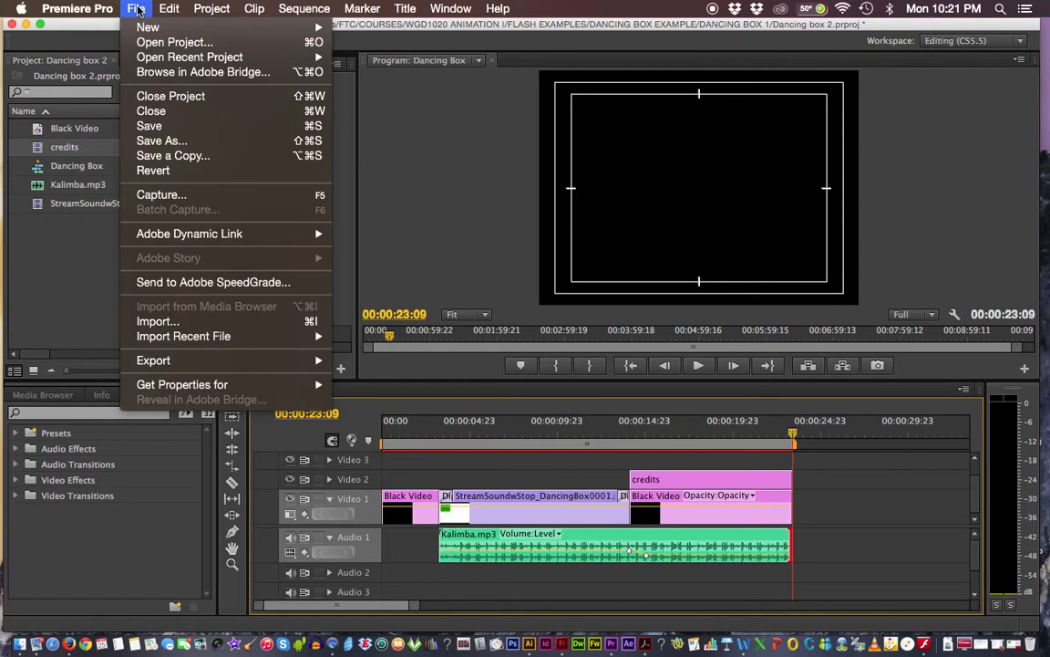
{"action": "left_click", "coordinate": [169, 127]}
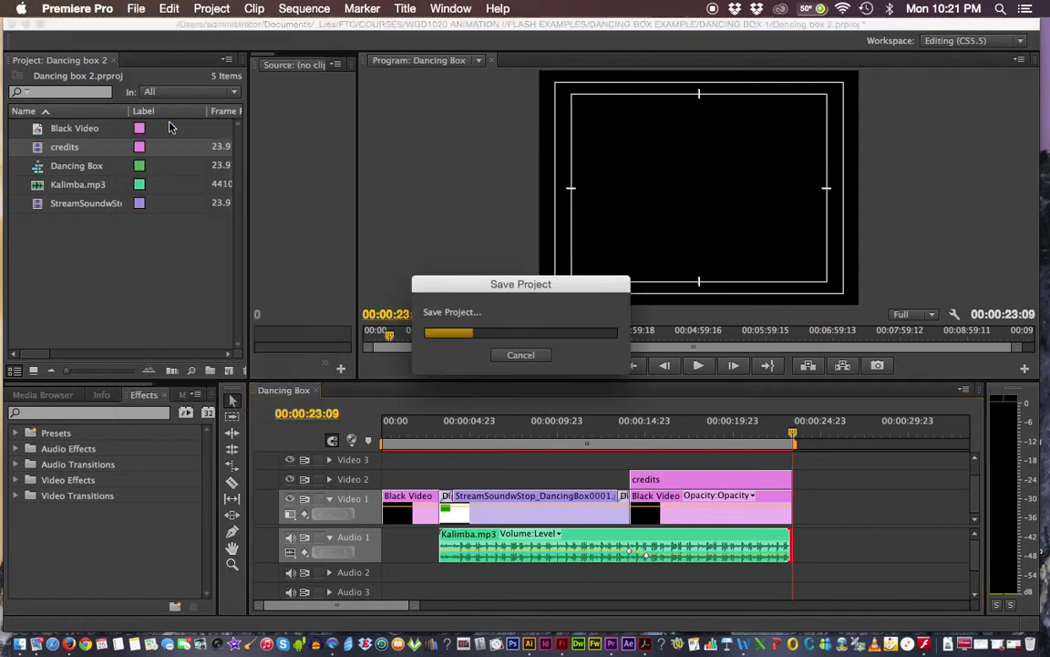